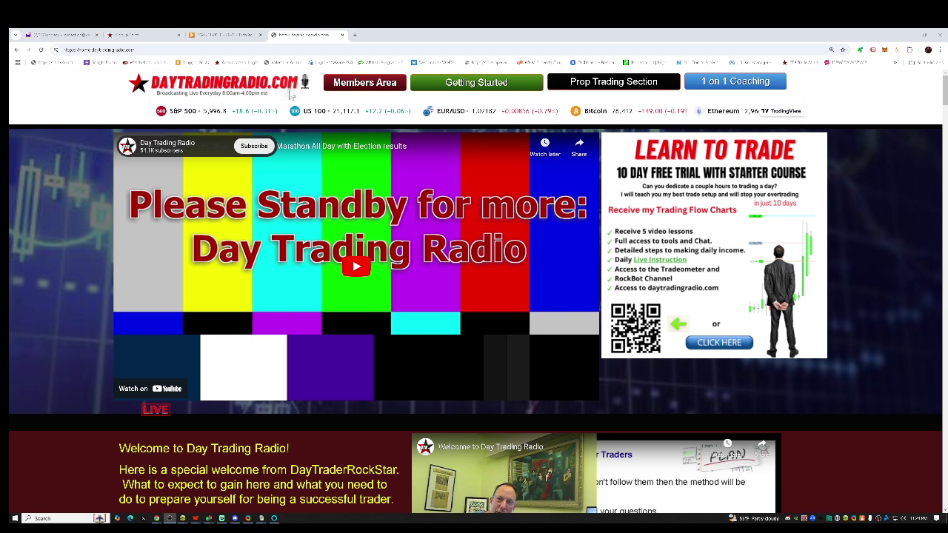
Step: Open the members' live player page and enlarge it with a few browser zoom steps
click(337, 87)
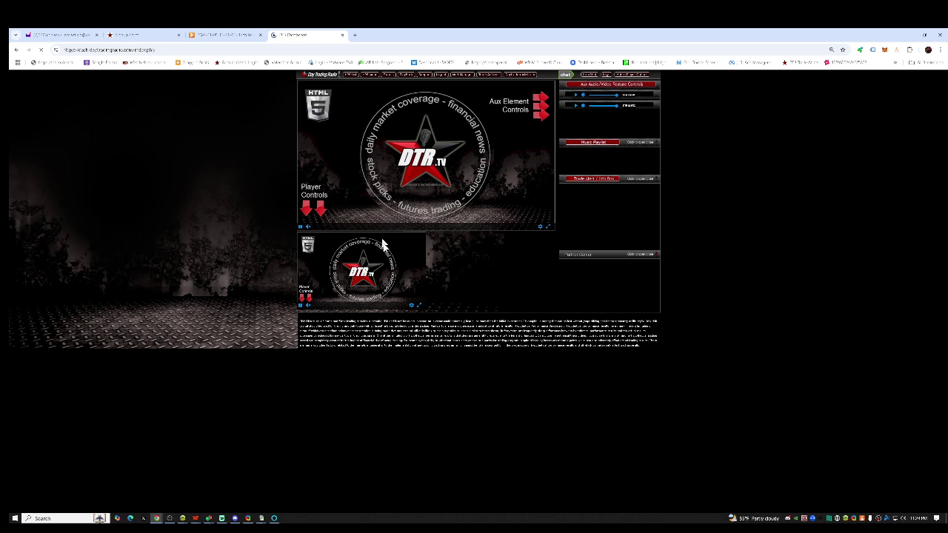
key(ctrl+plus)
key(ctrl+plus)
key(ctrl+plus)
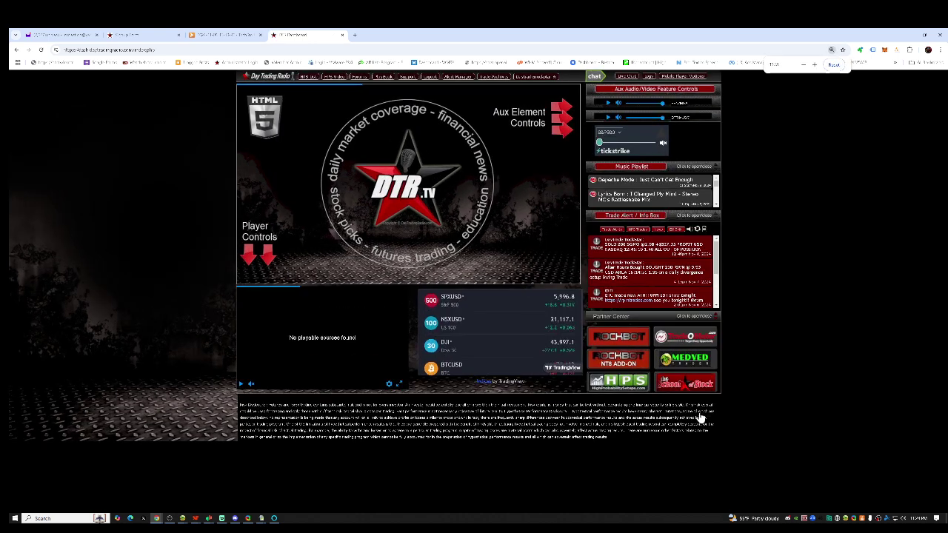
key(ctrl+plus)
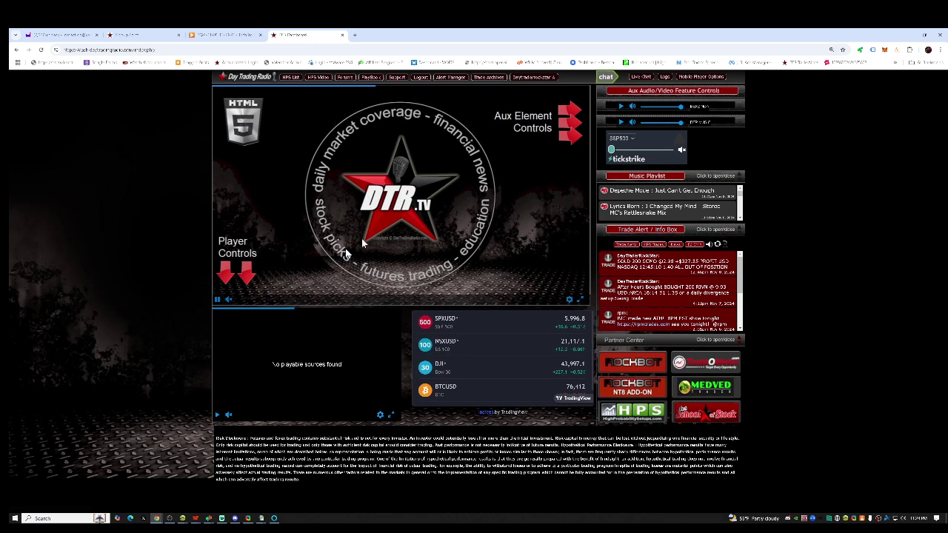
mouse_move(408, 186)
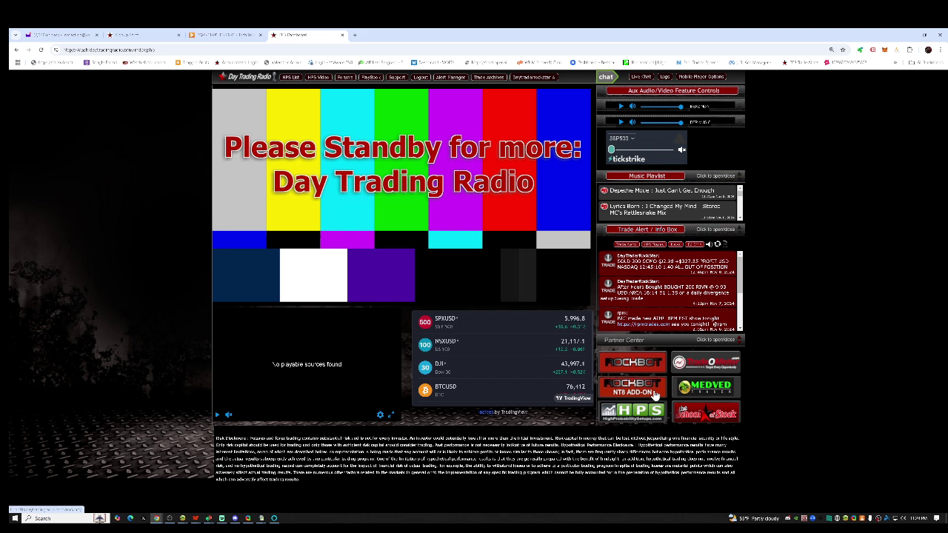
key(ctrl+plus)
key(ctrl+minus)
key(ctrl+plus)
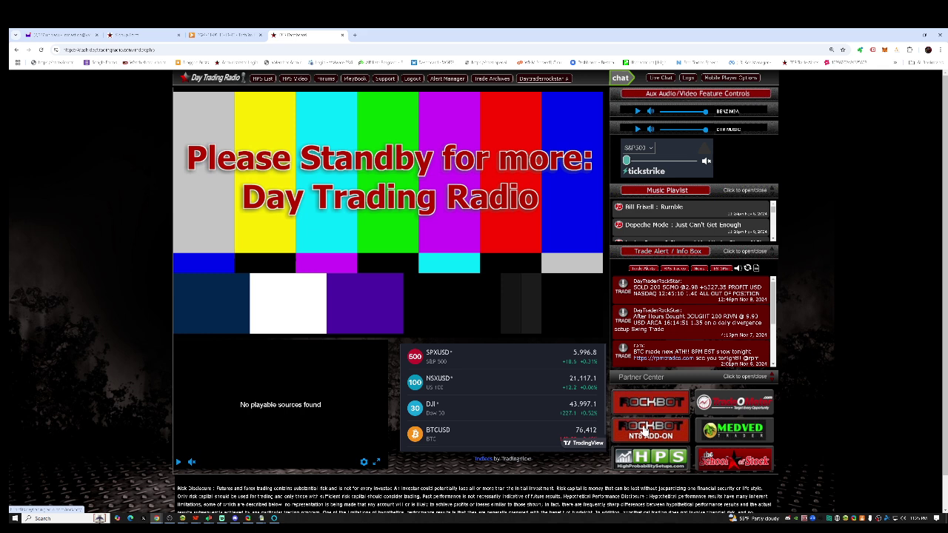
Step: Open the RockBot NT8 add-on page, zoom it in, and go to the RockBot Code directory
click(639, 428)
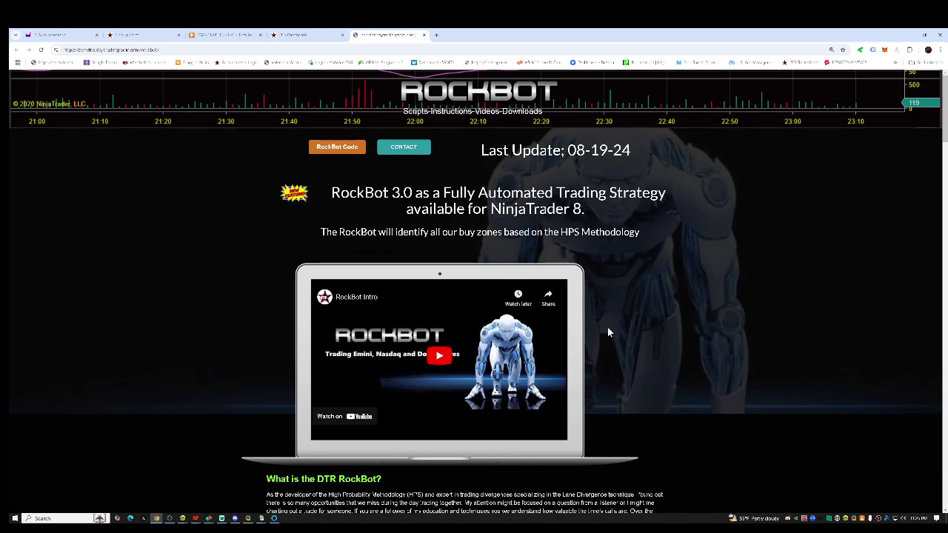
key(ctrl+plus)
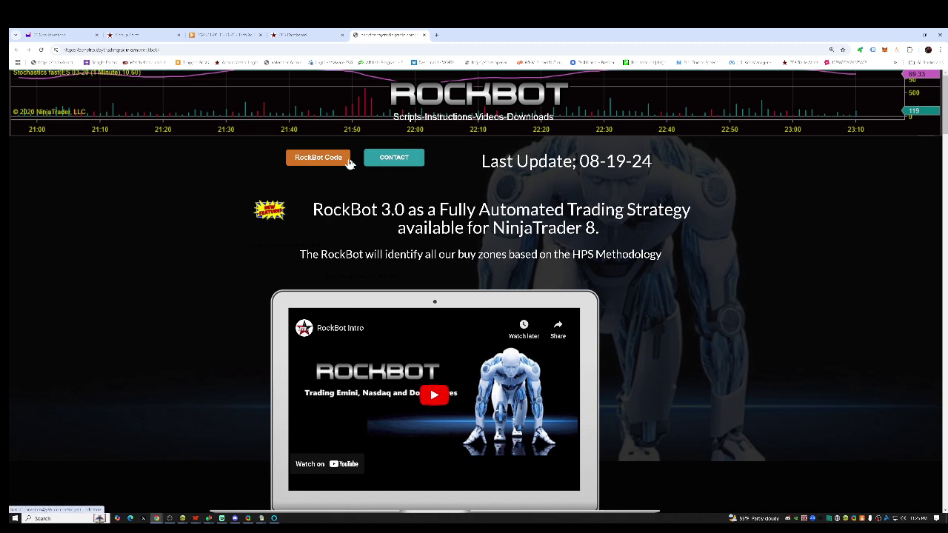
click(326, 157)
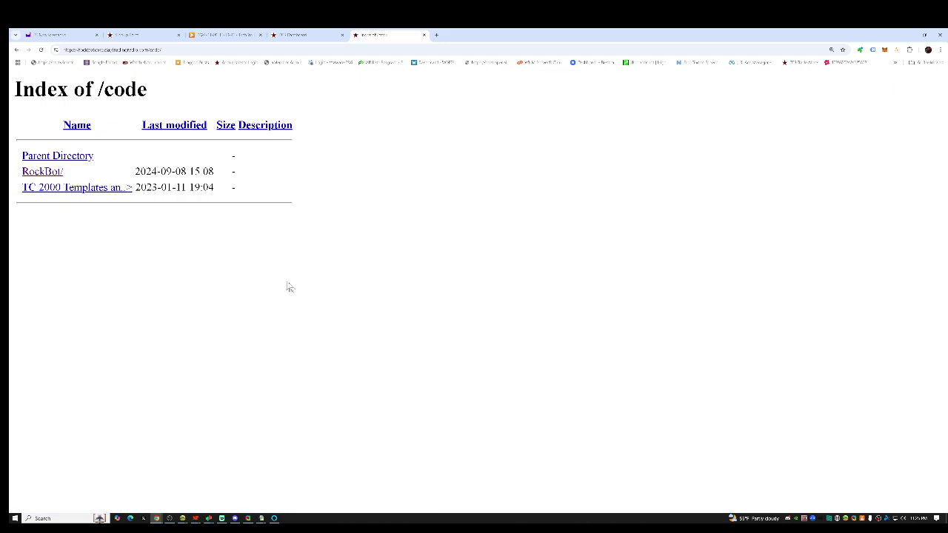
Step: Open the RockBot folder and highlight the MOMO, MomoShort and SuperSignalBuy23 zip names
click(47, 172)
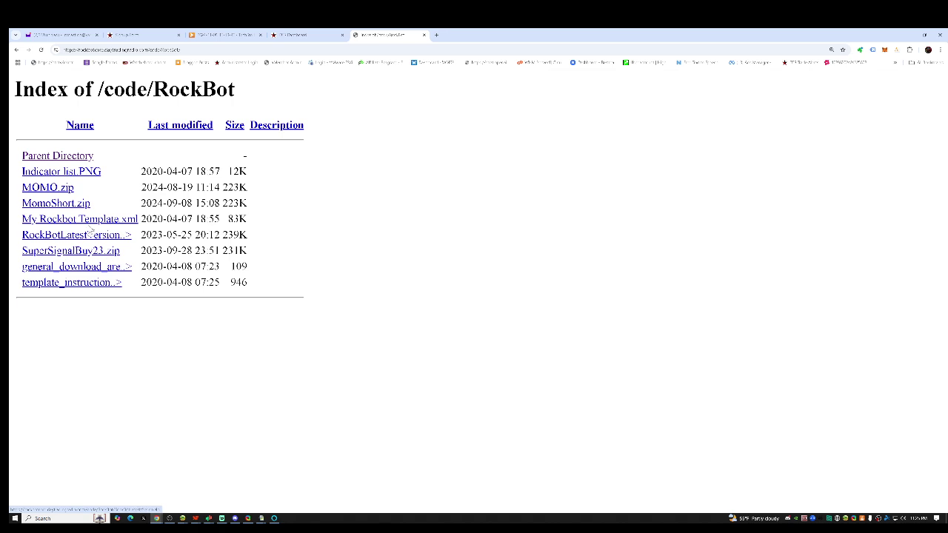
drag(77, 189, 21, 188)
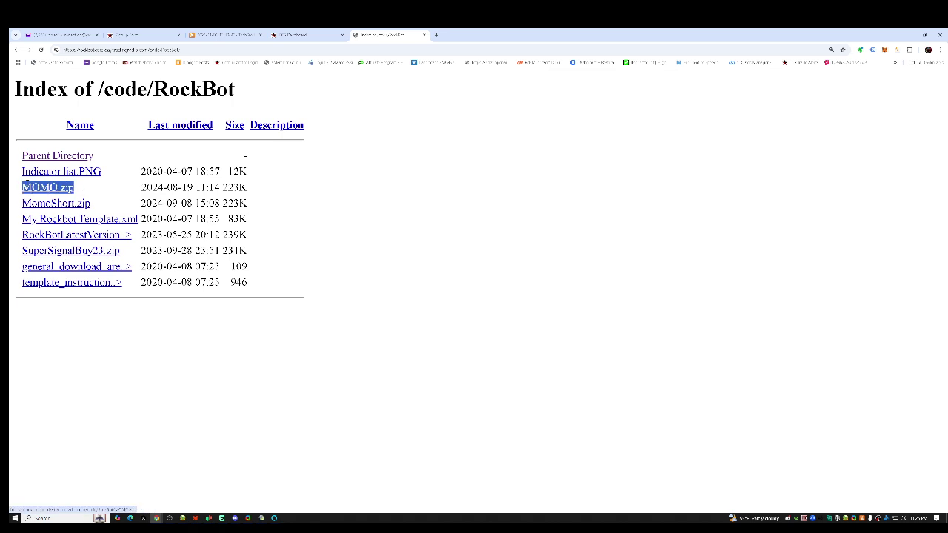
drag(91, 204, 21, 203)
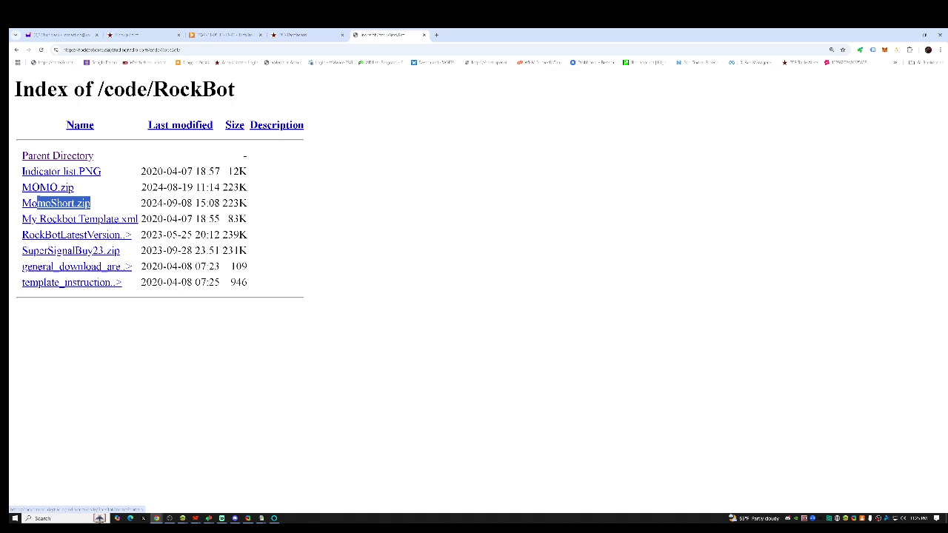
click(77, 190)
drag(77, 189, 21, 188)
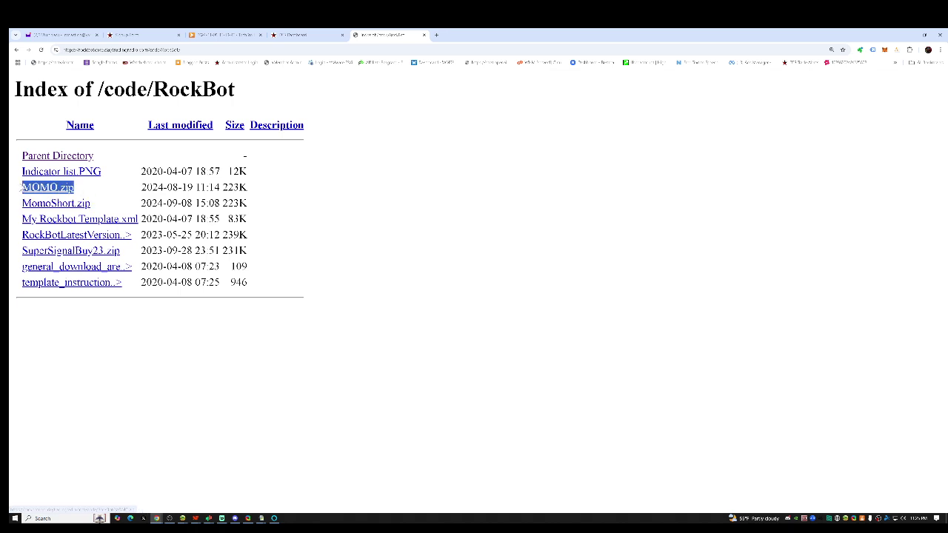
drag(92, 204, 21, 204)
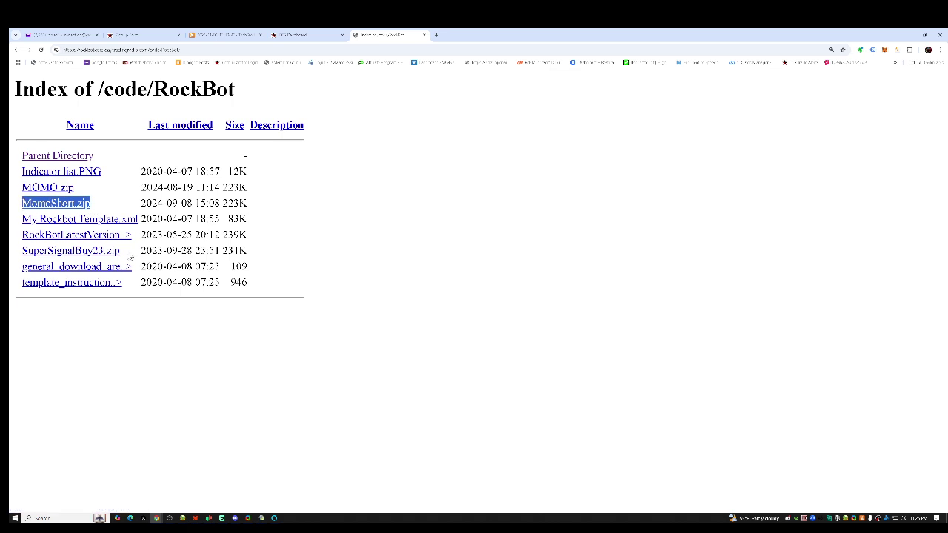
mouse_move(121, 251)
mouse_down()
mouse_move(63, 251)
mouse_move(30, 236)
mouse_up()
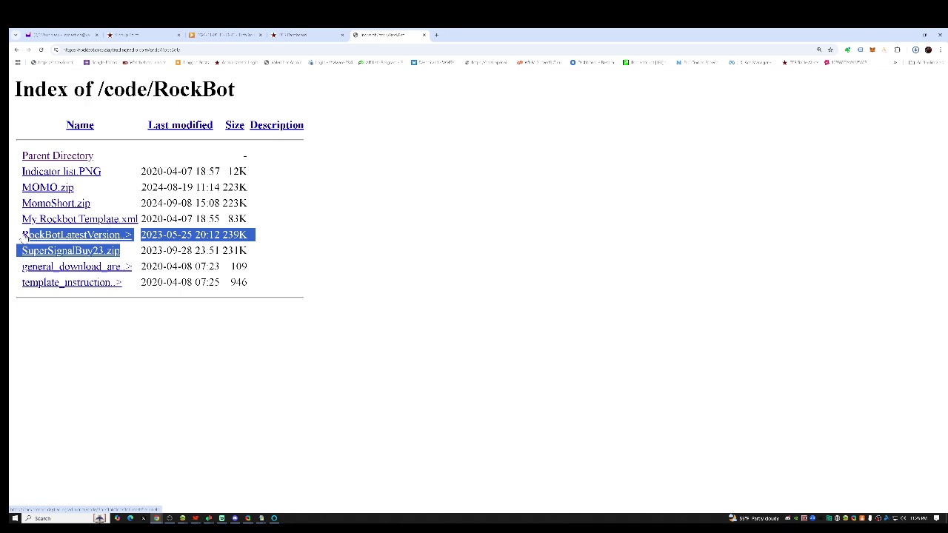
drag(29, 236, 24, 235)
click(370, 274)
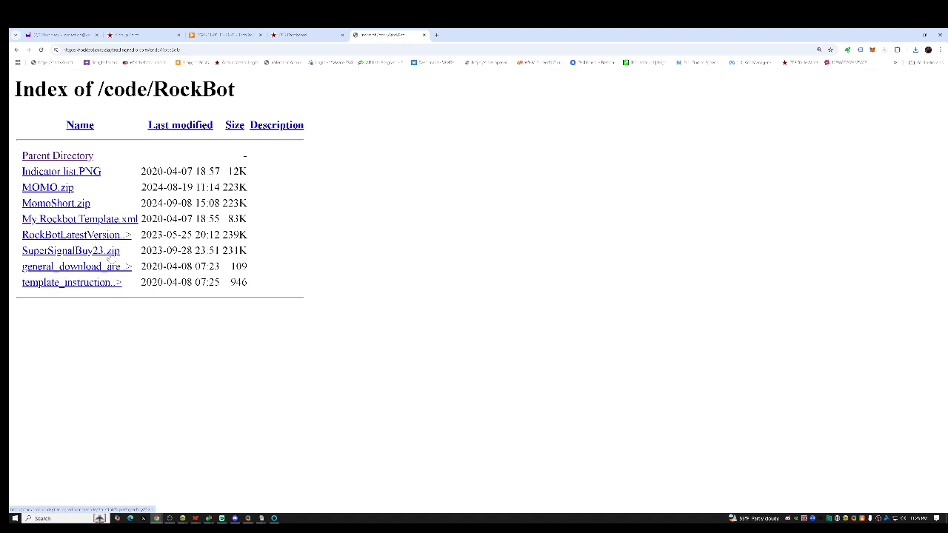
Step: Download SuperSignalBuy23.zip from Chrome's recent downloads list
right_click(109, 256)
key(Escape)
click(915, 50)
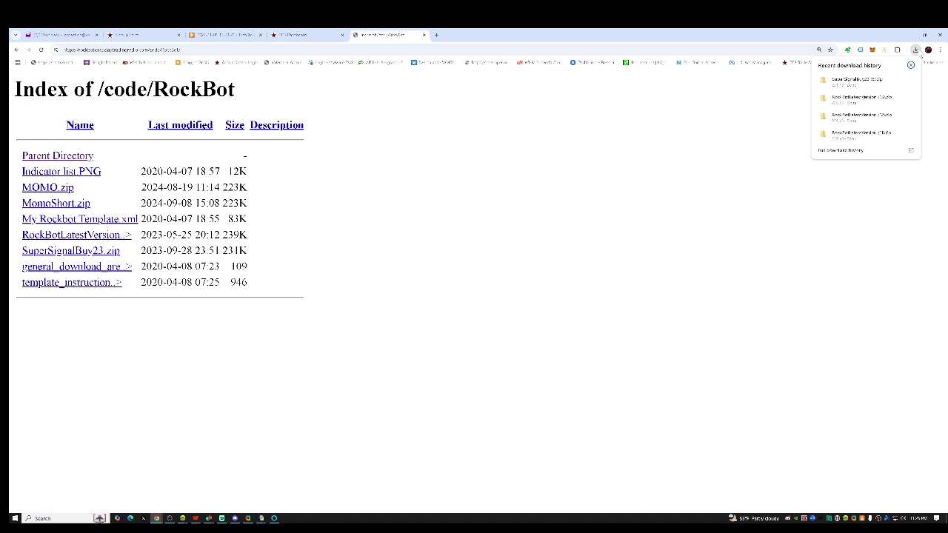
click(864, 85)
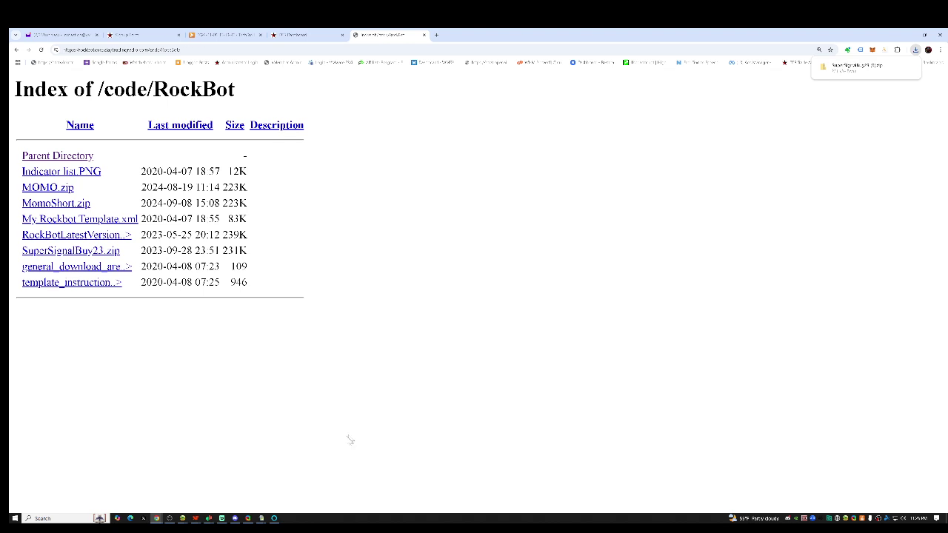
mouse_move(196, 518)
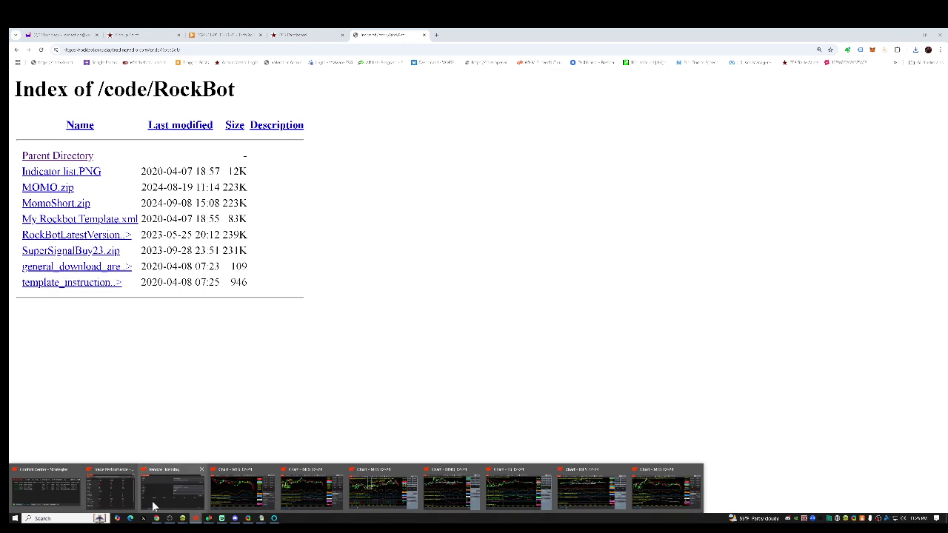
Step: Bring the Control Center forward, maximize it, and show the Tools menu's import options
click(75, 490)
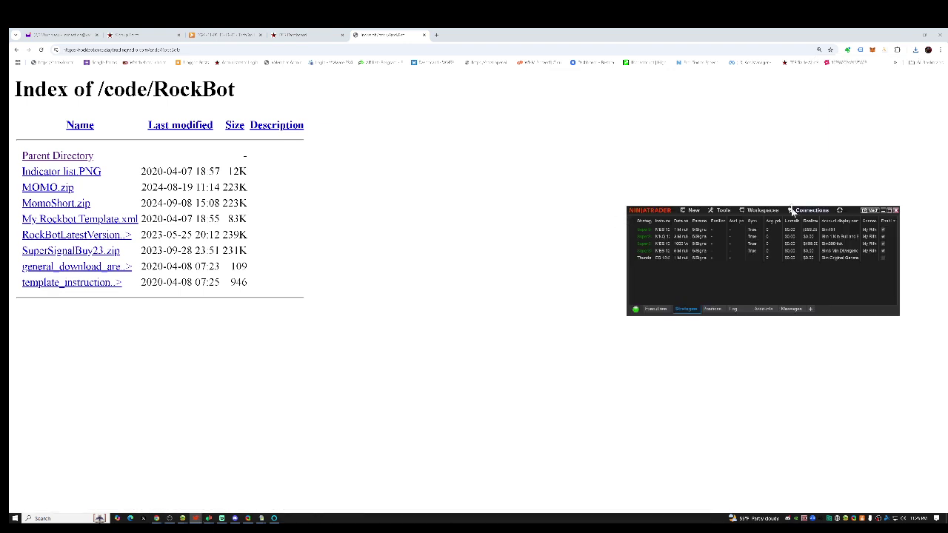
click(889, 210)
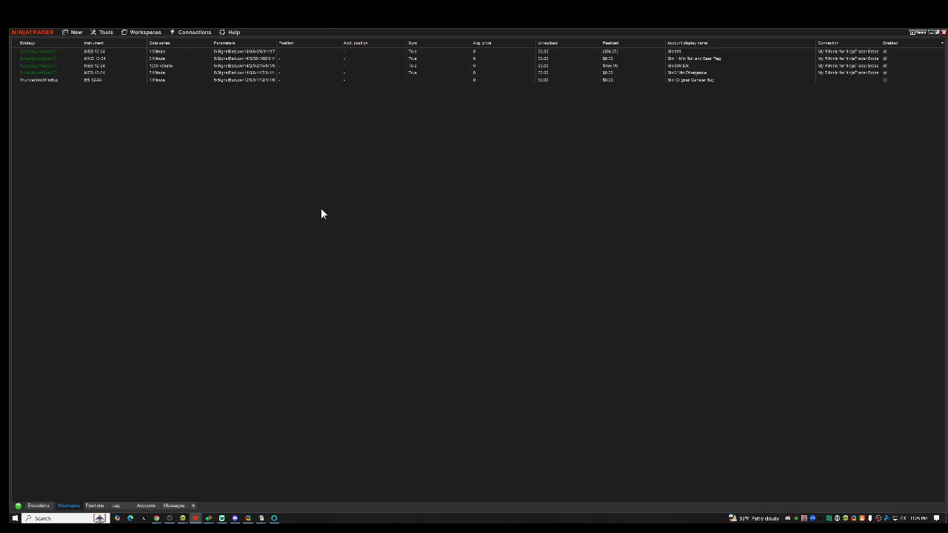
click(103, 33)
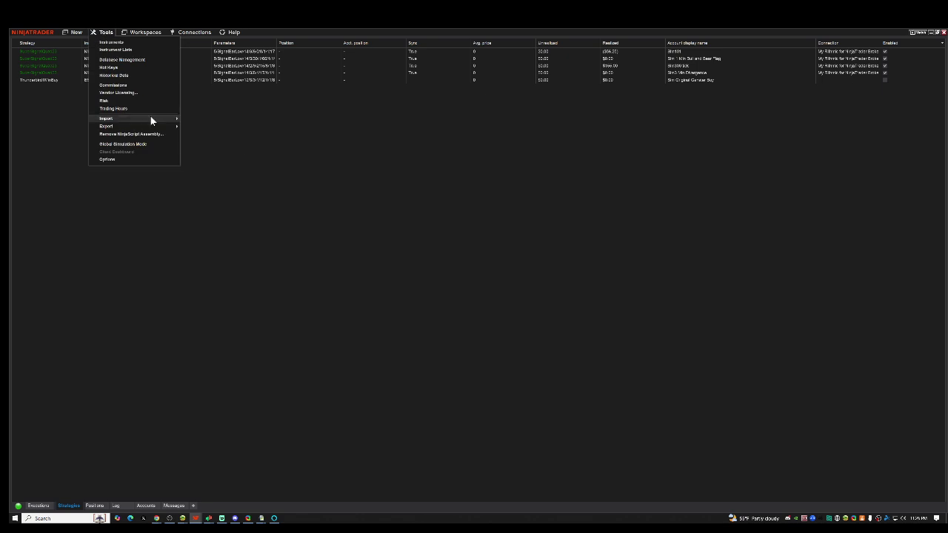
mouse_move(107, 118)
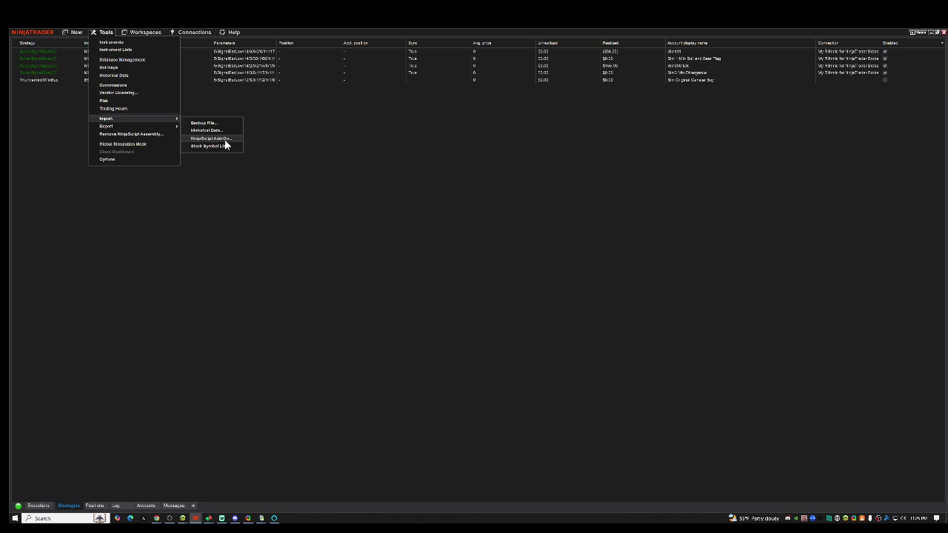
Step: Start the NinjaScript Add-On import so the Downloads file picker appears
click(226, 144)
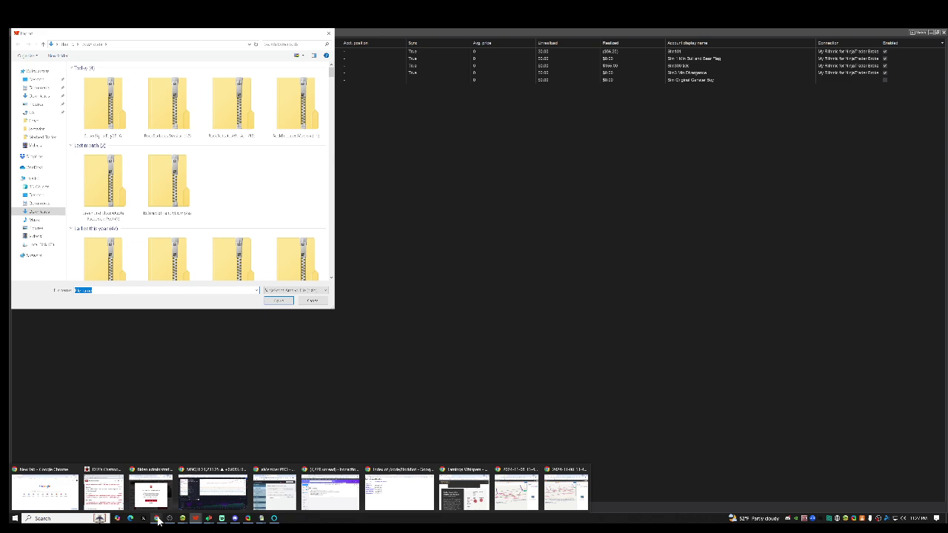
mouse_move(196, 518)
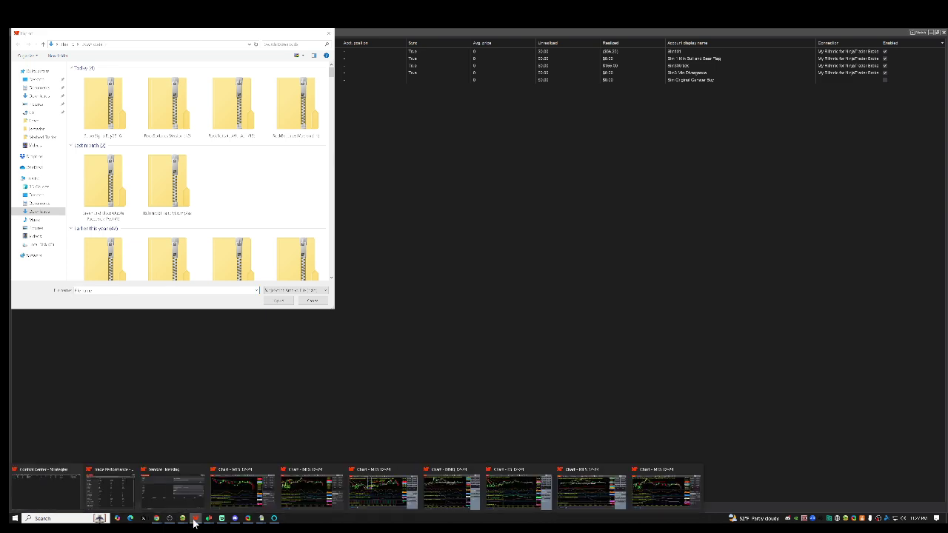
click(69, 494)
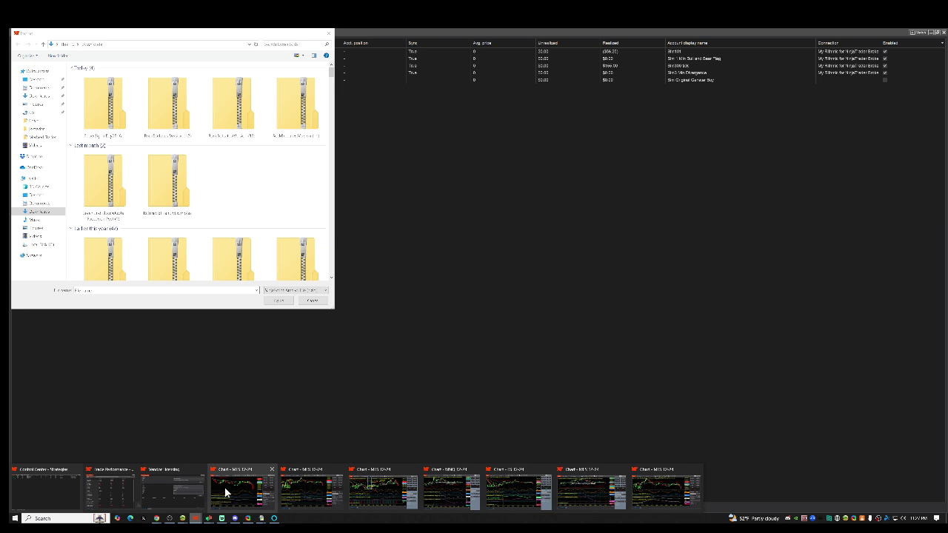
click(224, 486)
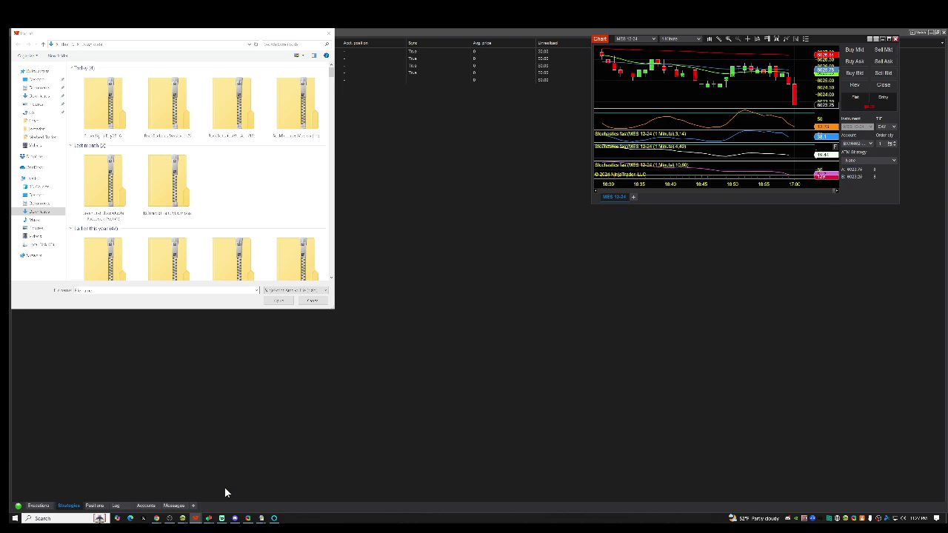
click(888, 39)
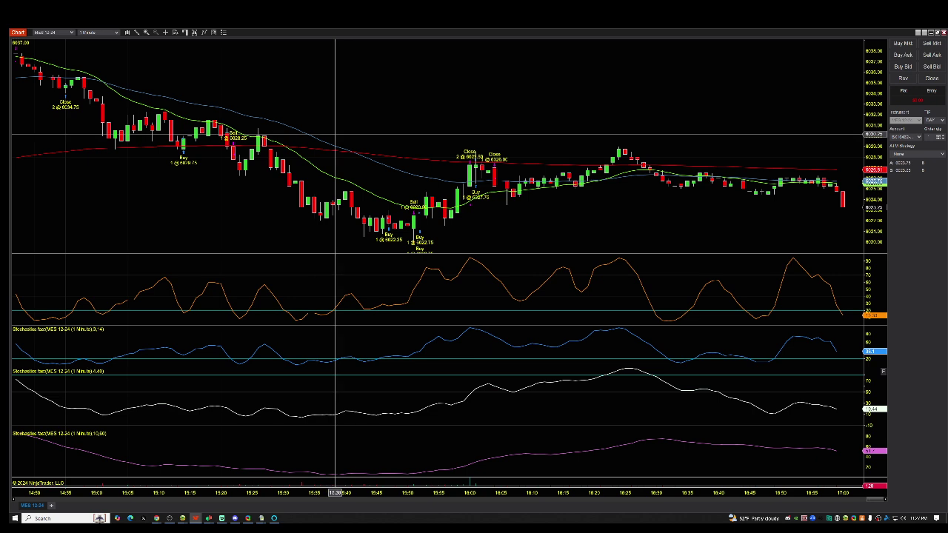
click(212, 32)
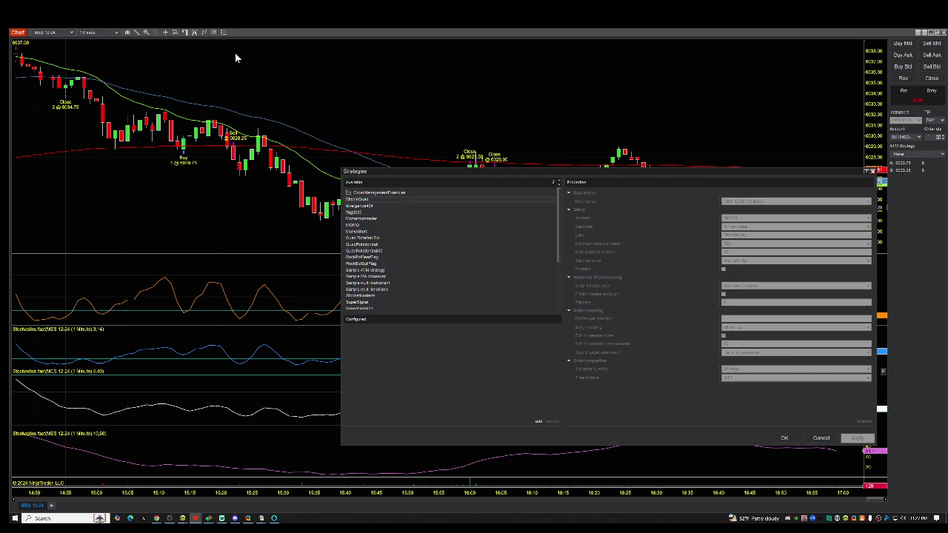
scroll(375, 254, down, 3)
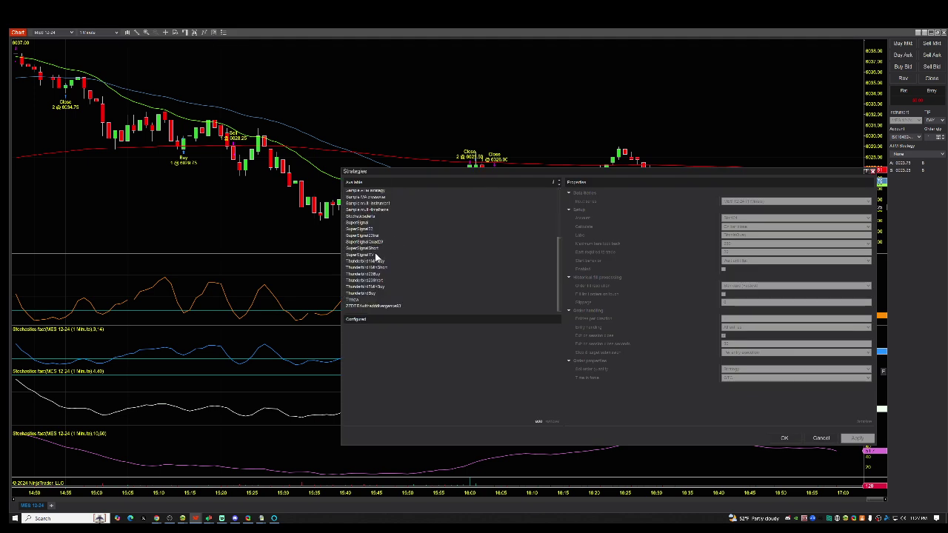
scroll(374, 254, up, 2)
scroll(373, 245, up, 1)
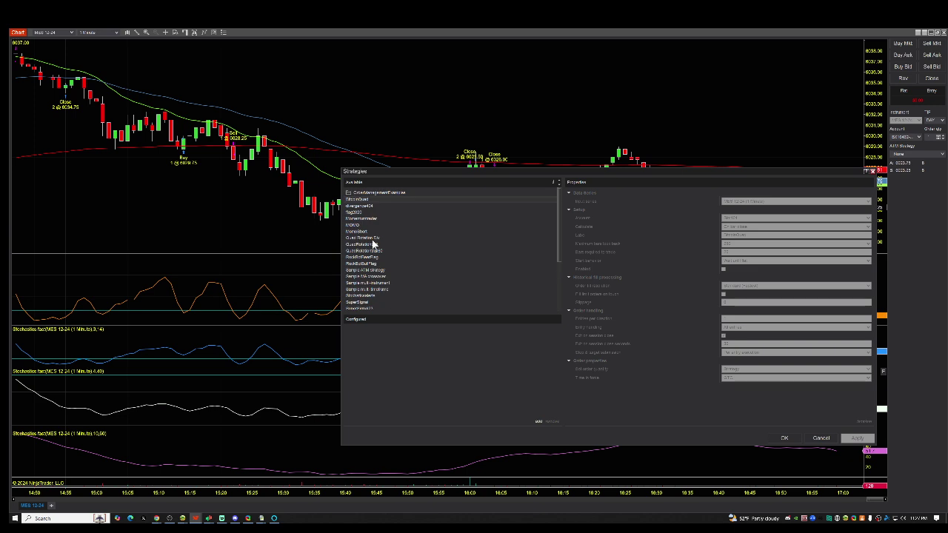
scroll(370, 233, down, 3)
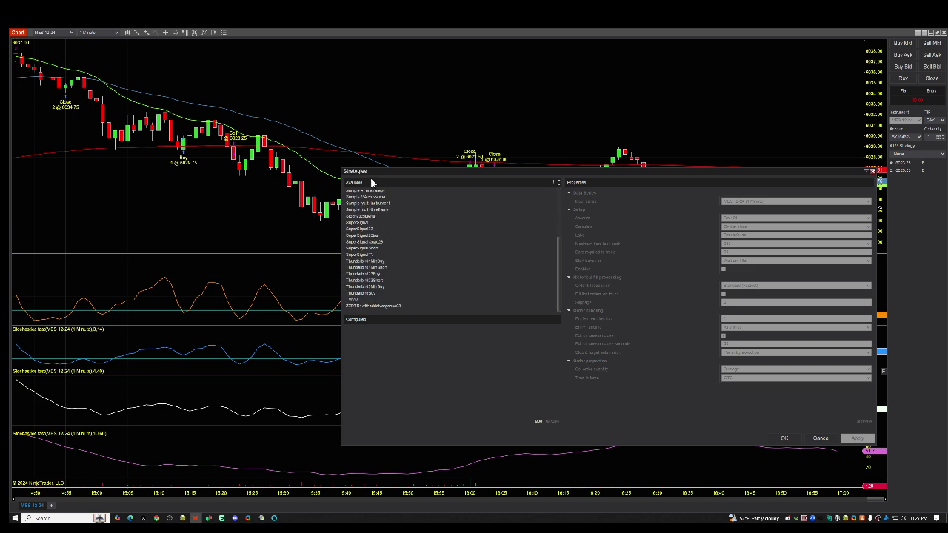
scroll(372, 273, up, 1)
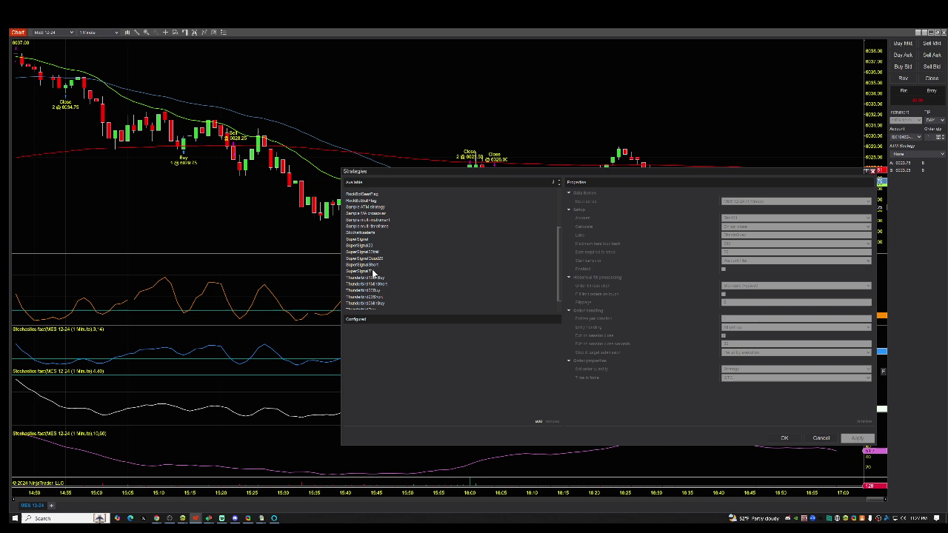
scroll(374, 272, up, 3)
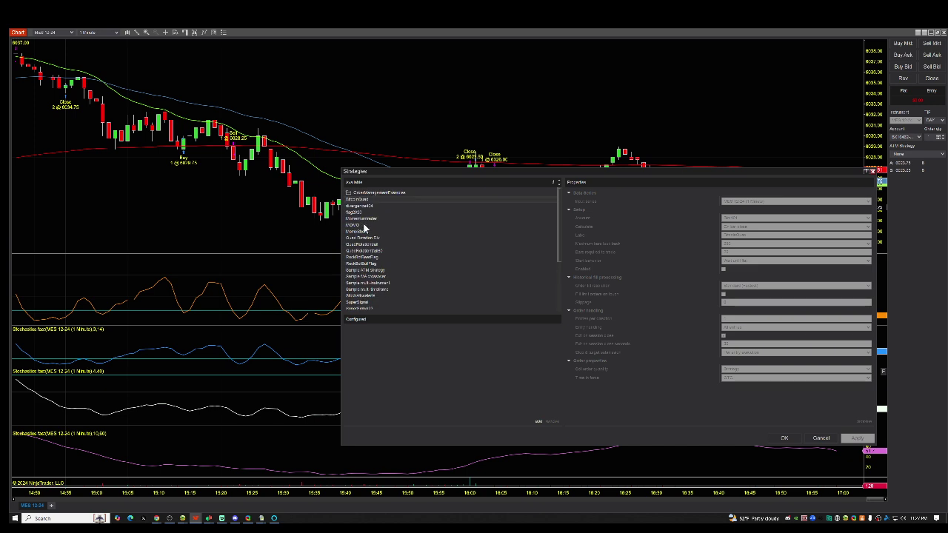
scroll(388, 234, down, 1)
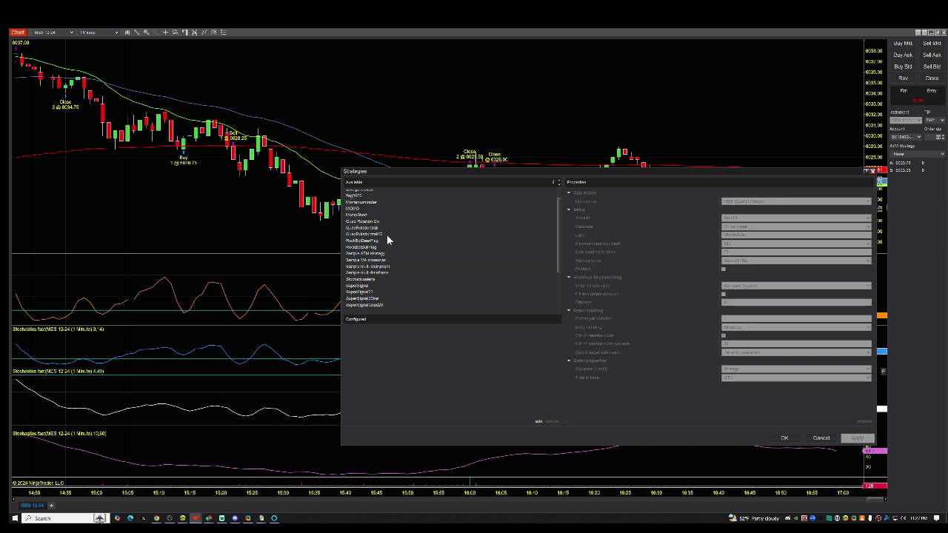
click(385, 234)
click(384, 240)
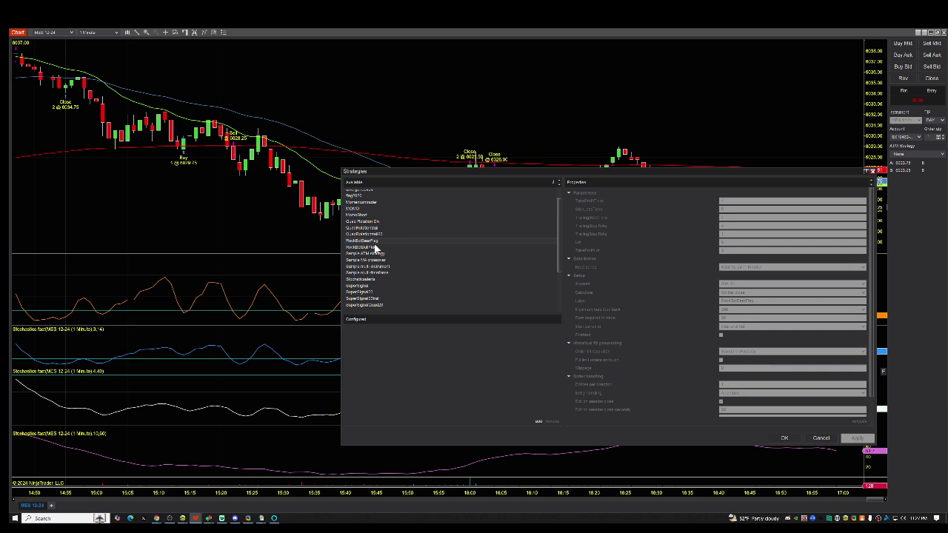
scroll(396, 273, down, 1)
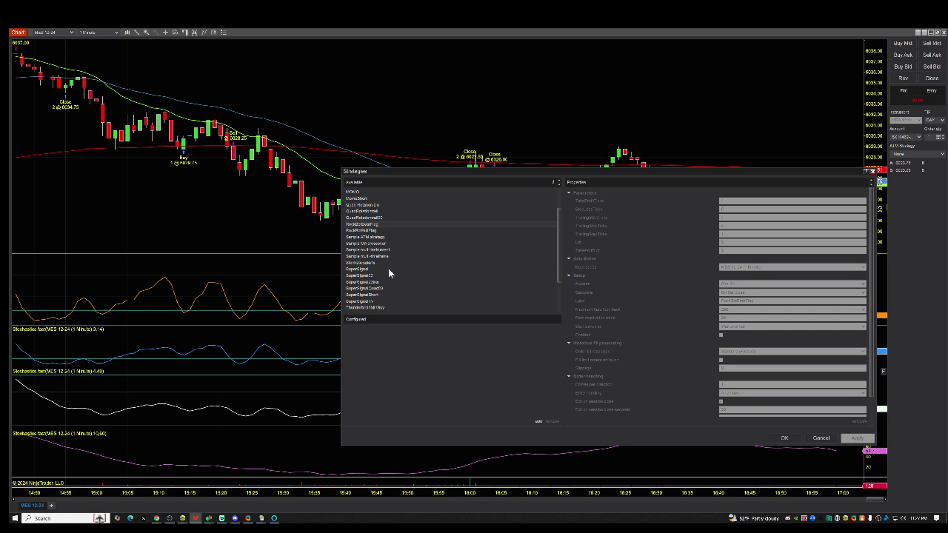
click(386, 288)
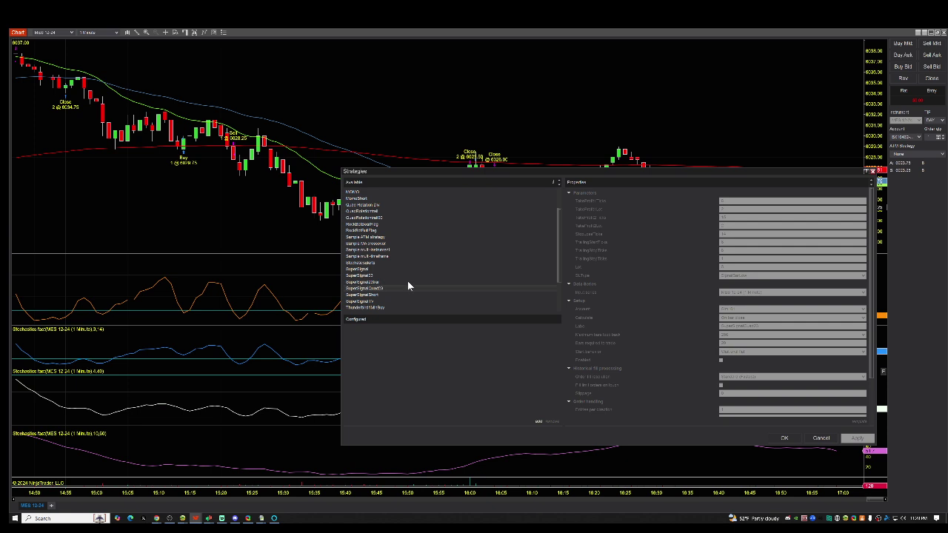
scroll(408, 286, down, 1)
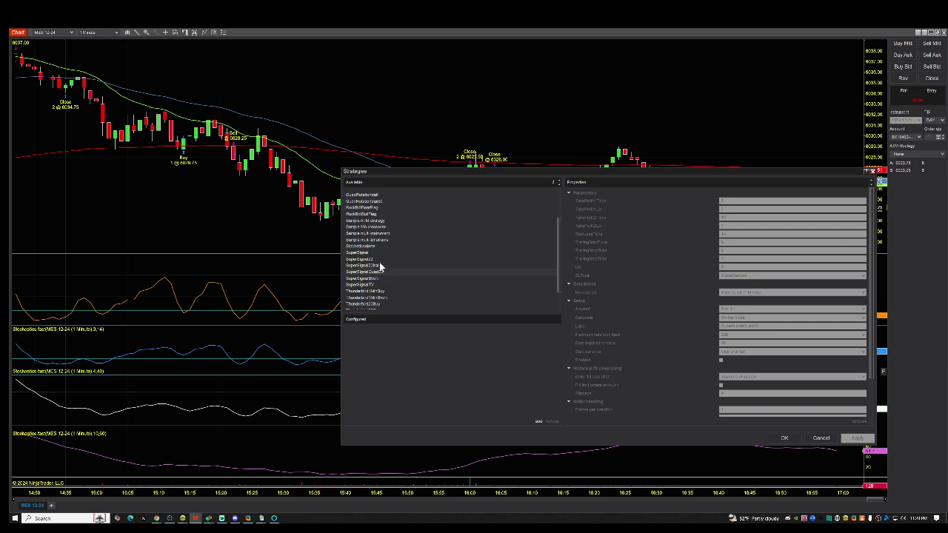
scroll(401, 278, down, 1)
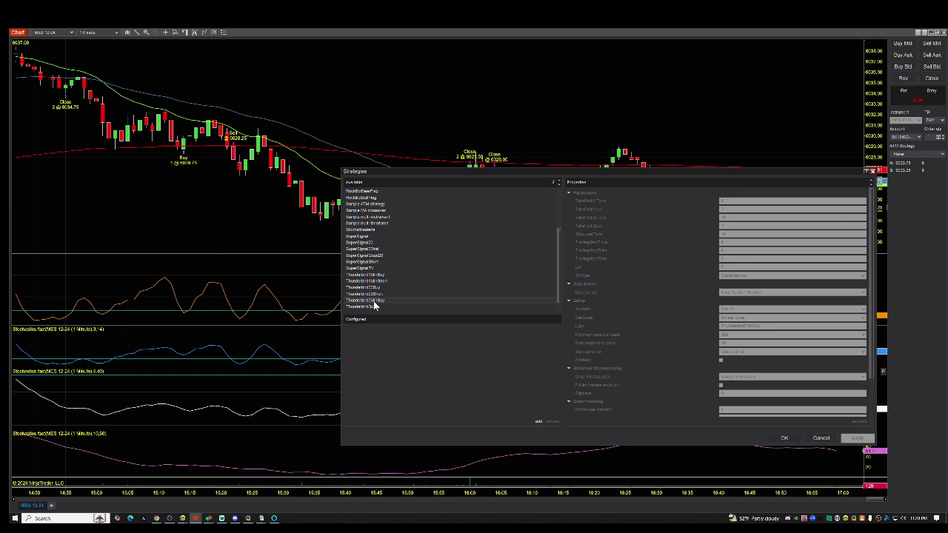
scroll(383, 292, down, 1)
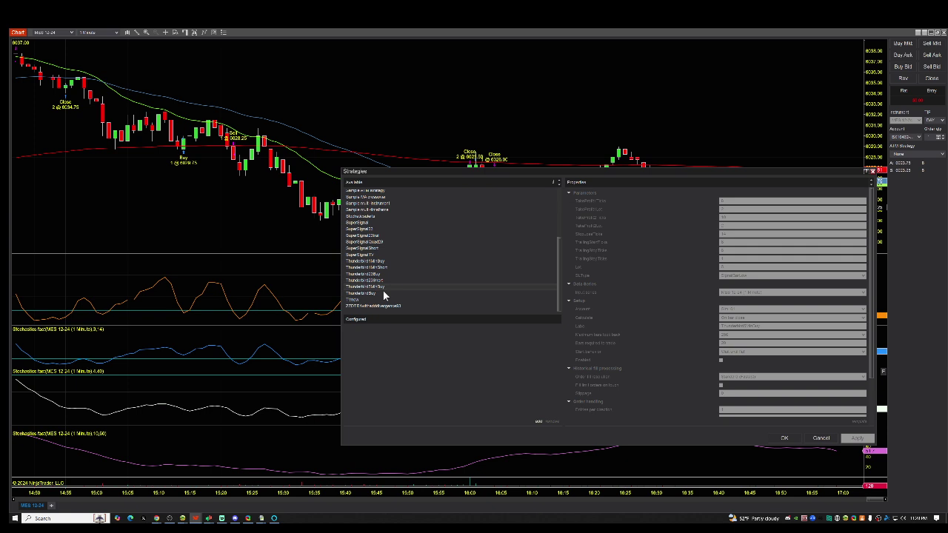
scroll(383, 294, up, 3)
scroll(383, 294, up, 3)
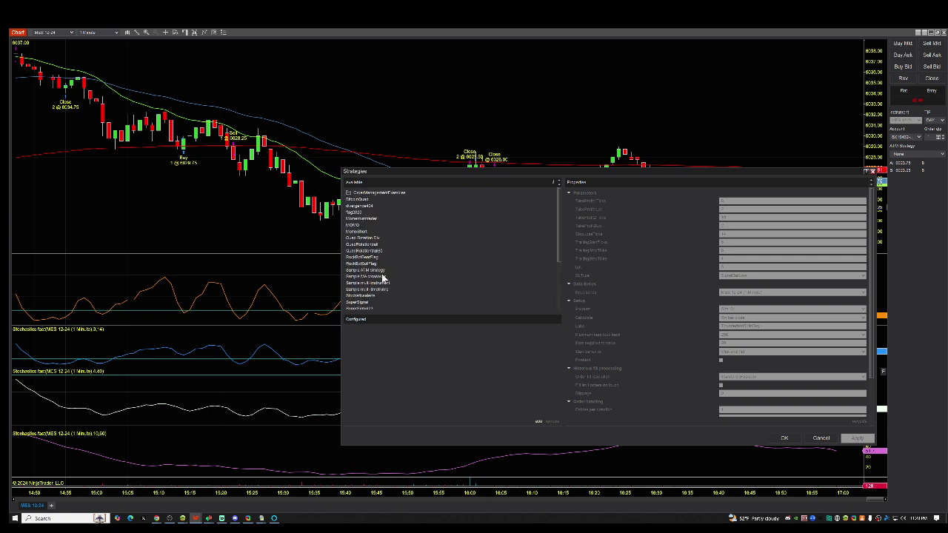
scroll(382, 291, down, 3)
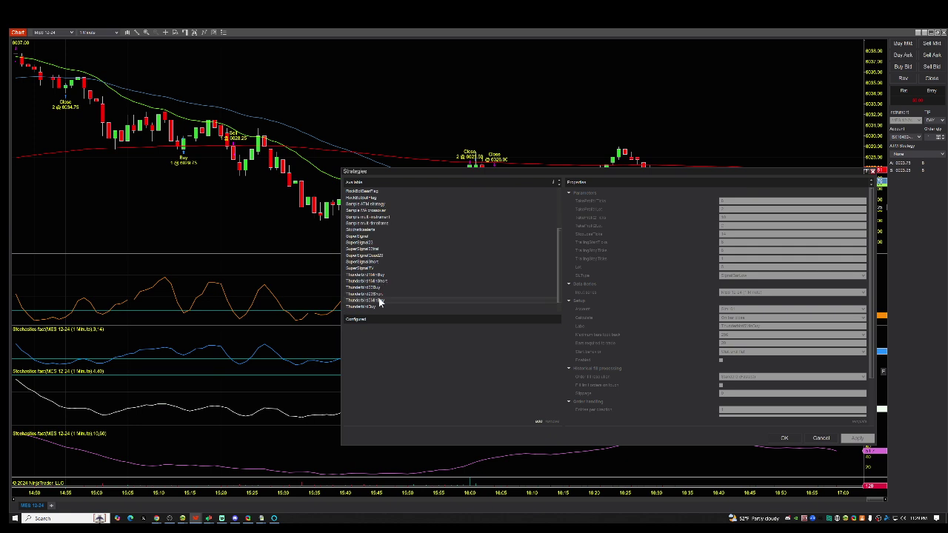
scroll(378, 301, down, 1)
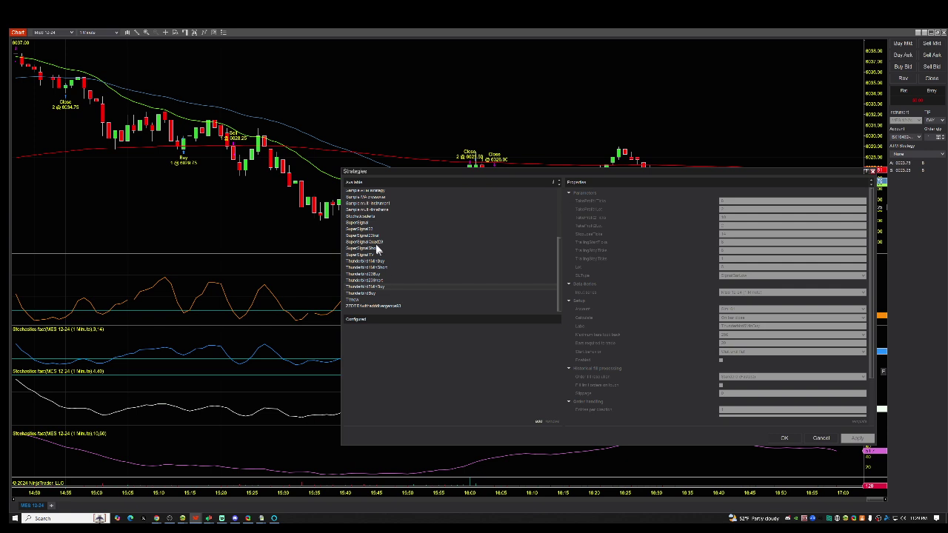
Step: Move SuperSignalQuad23 from Available to Configured strategies and shift the dialog left
click(374, 243)
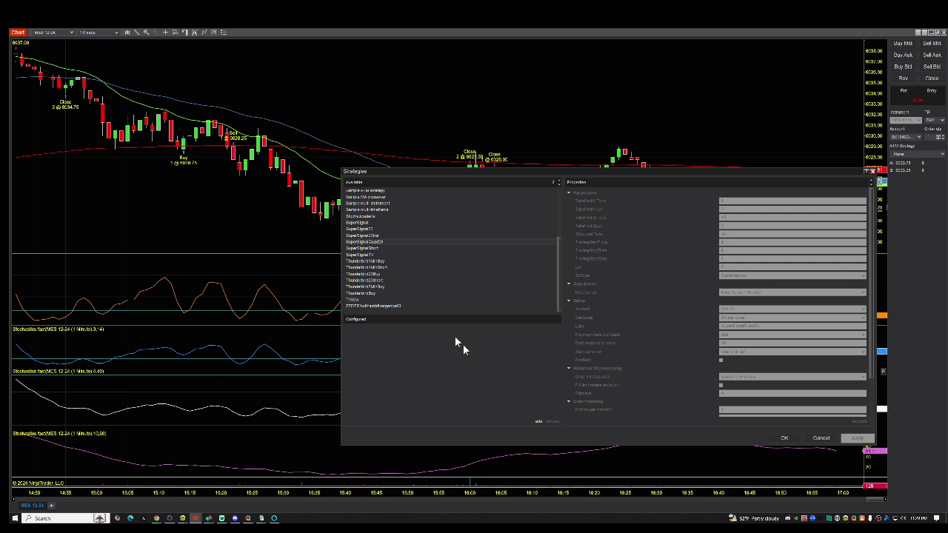
click(538, 422)
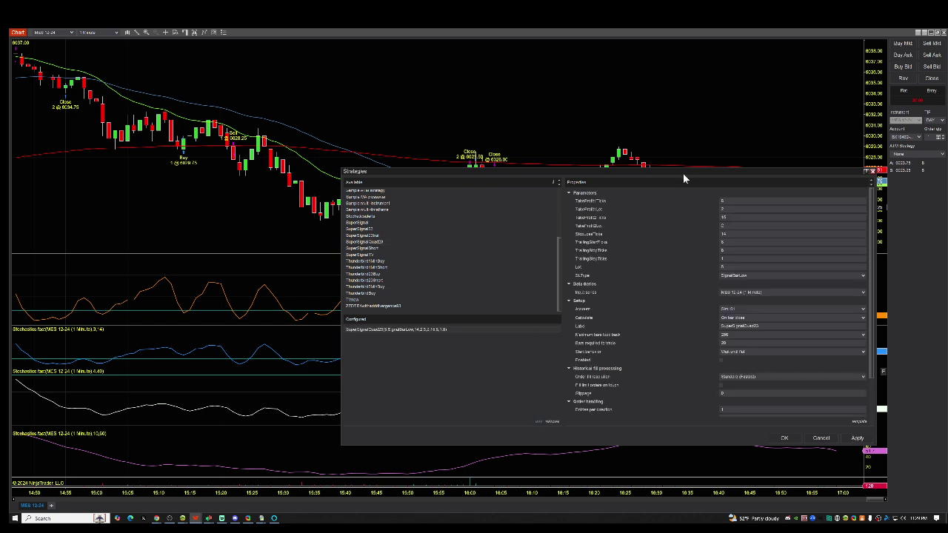
drag(683, 170, 474, 153)
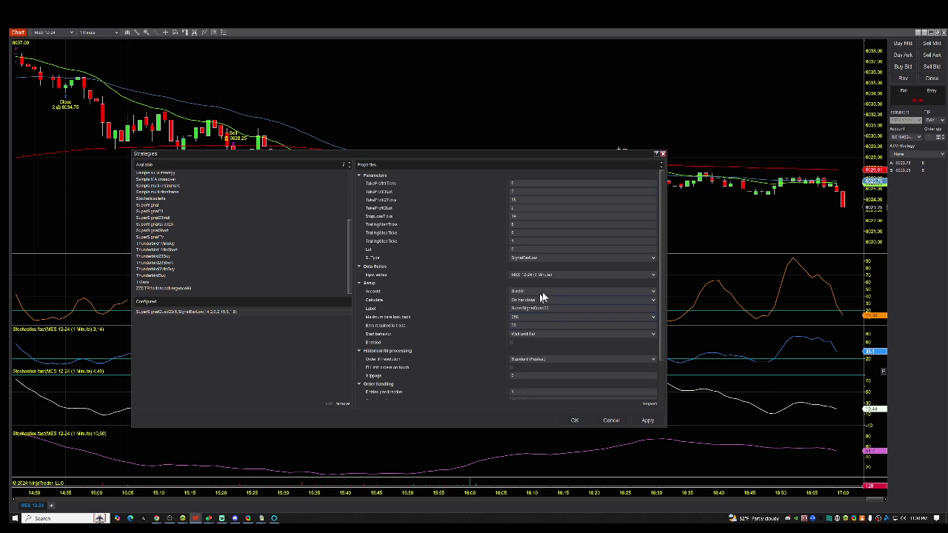
Step: Enable SuperSignalQuad23 and apply the settings to the MES chart
click(512, 342)
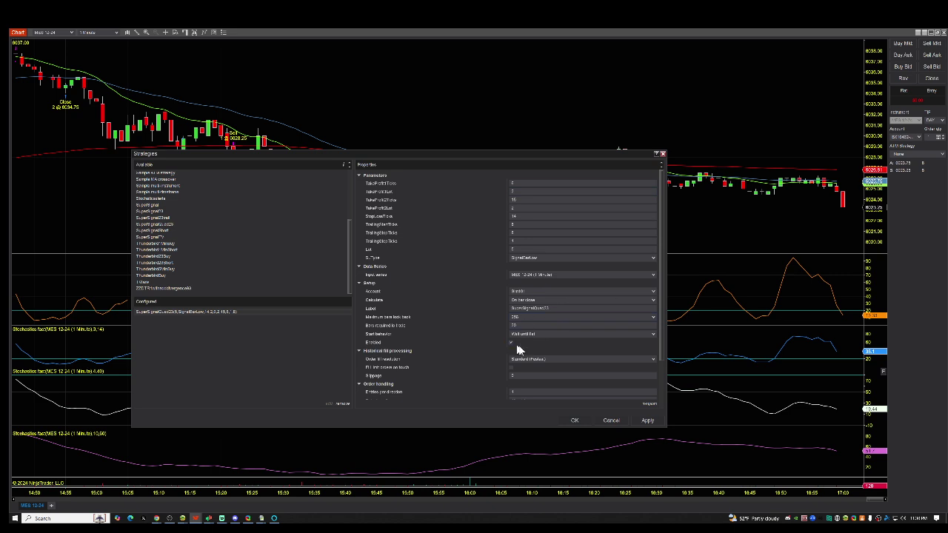
click(646, 421)
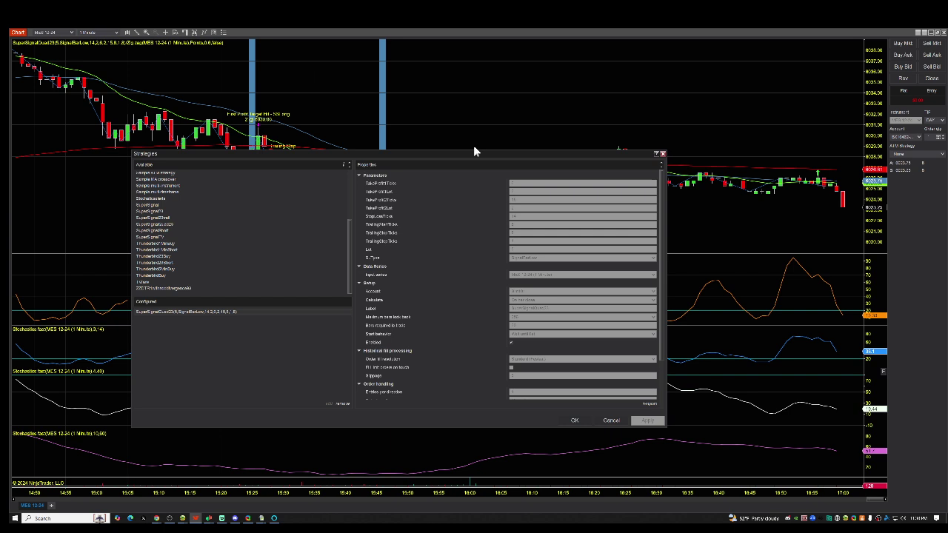
Step: Confirm the strategy with OK and scroll the MES chart back through earlier bars
click(575, 421)
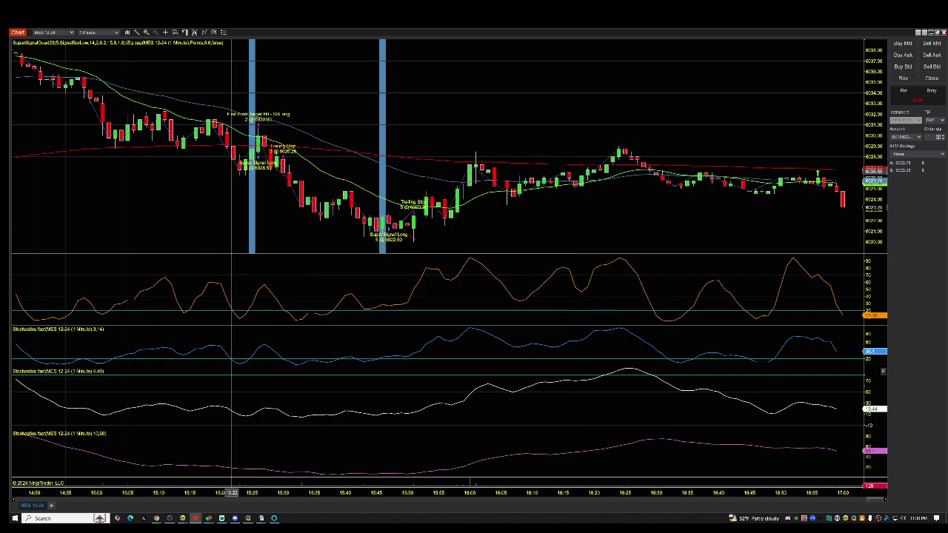
scroll(250, 159, down, 3)
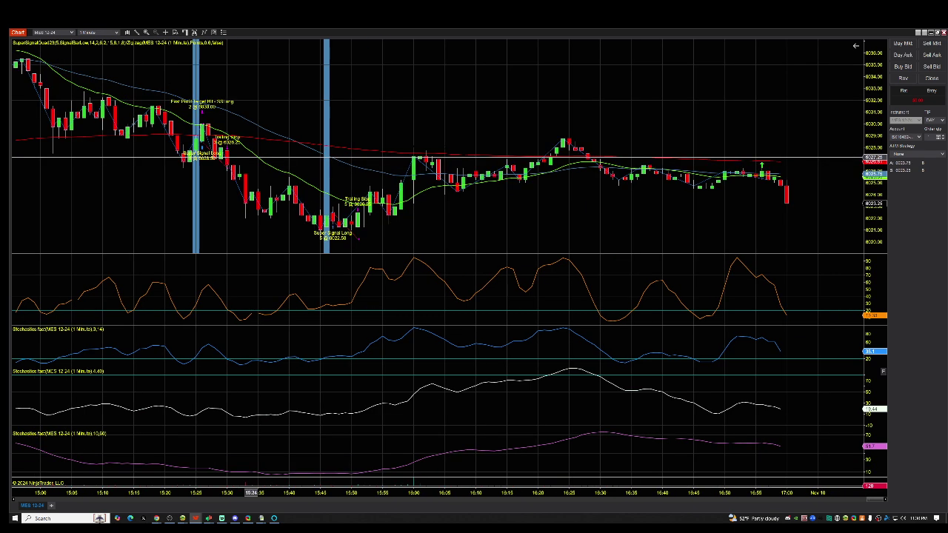
scroll(250, 158, up, 5)
scroll(250, 159, up, 6)
scroll(250, 158, up, 8)
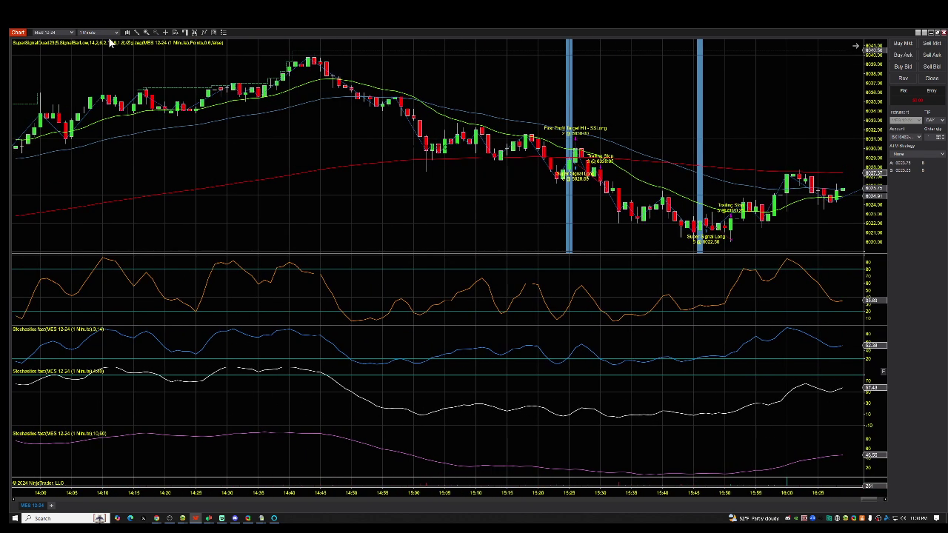
scroll(131, 155, up, 4)
scroll(130, 155, up, 5)
scroll(131, 156, up, 4)
scroll(130, 155, up, 5)
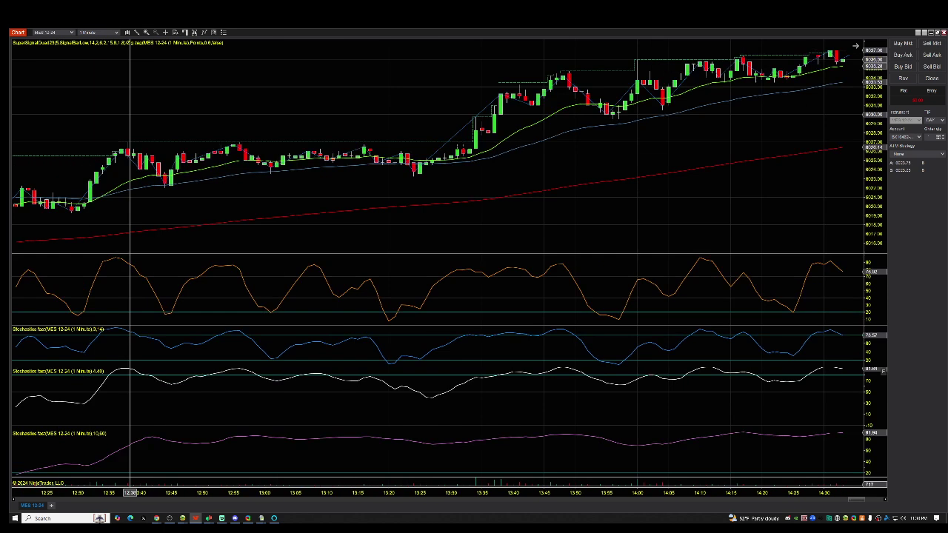
scroll(130, 156, up, 5)
scroll(131, 156, up, 5)
scroll(130, 156, up, 5)
scroll(130, 156, up, 5)
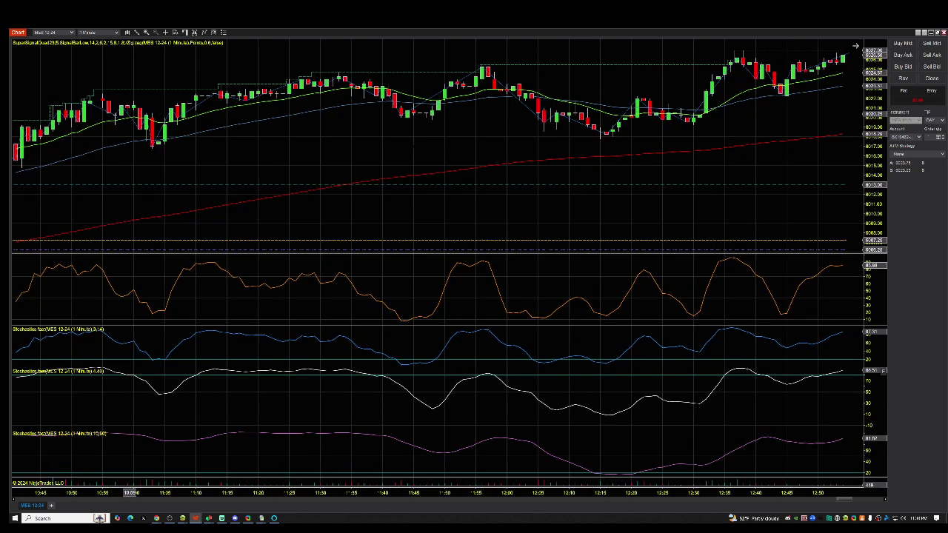
scroll(131, 155, up, 5)
scroll(130, 156, up, 5)
scroll(131, 156, up, 5)
scroll(132, 215, up, 5)
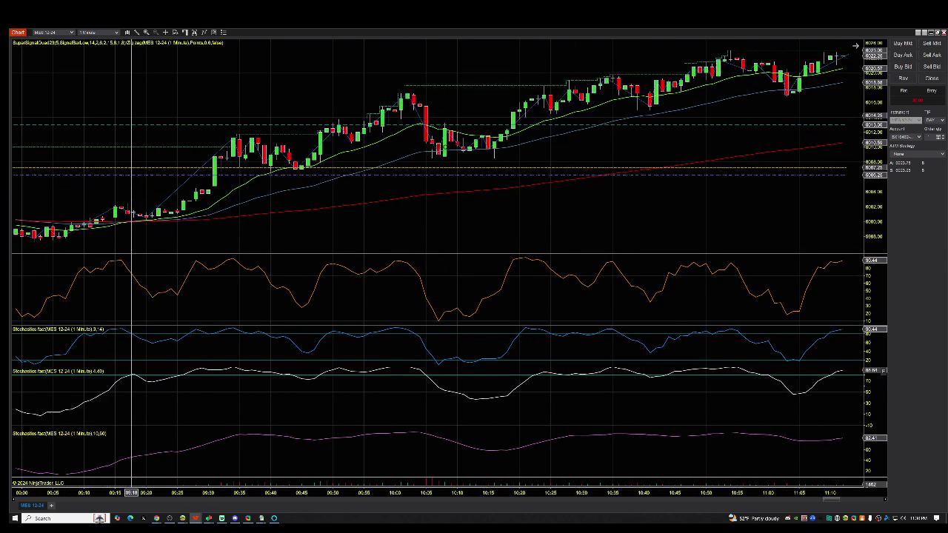
scroll(132, 214, up, 5)
scroll(131, 215, up, 5)
scroll(132, 215, up, 4)
scroll(132, 215, up, 5)
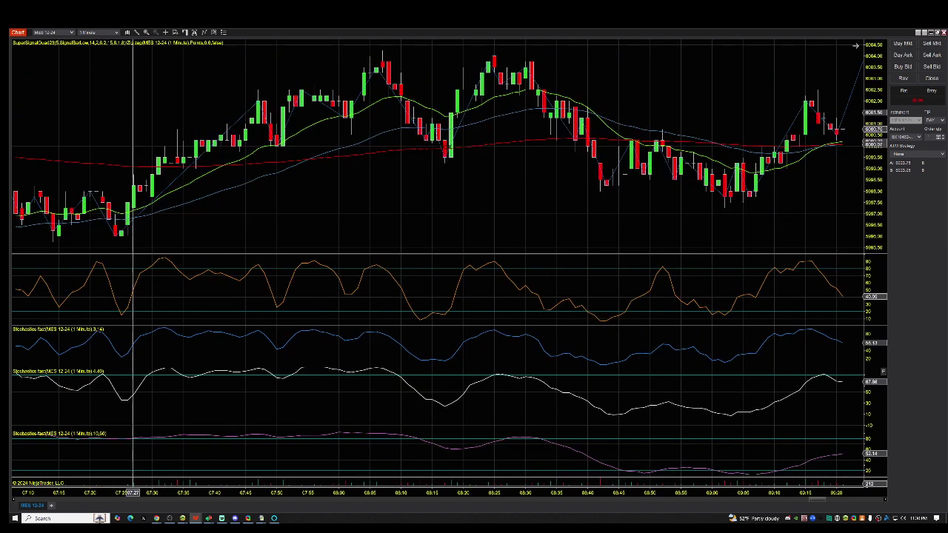
scroll(132, 215, up, 2)
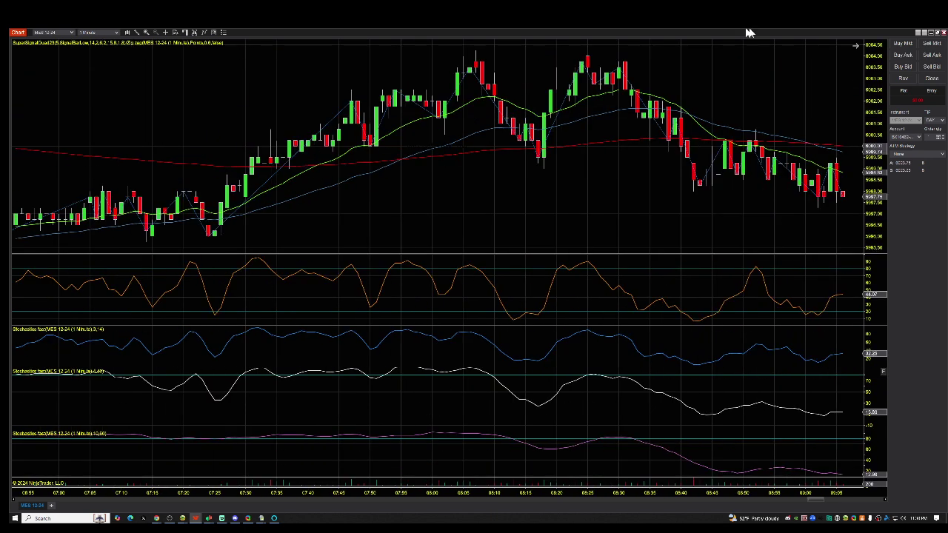
Step: Set the Chart Trader account to Sim101 and scroll back to earlier midday price history
click(920, 138)
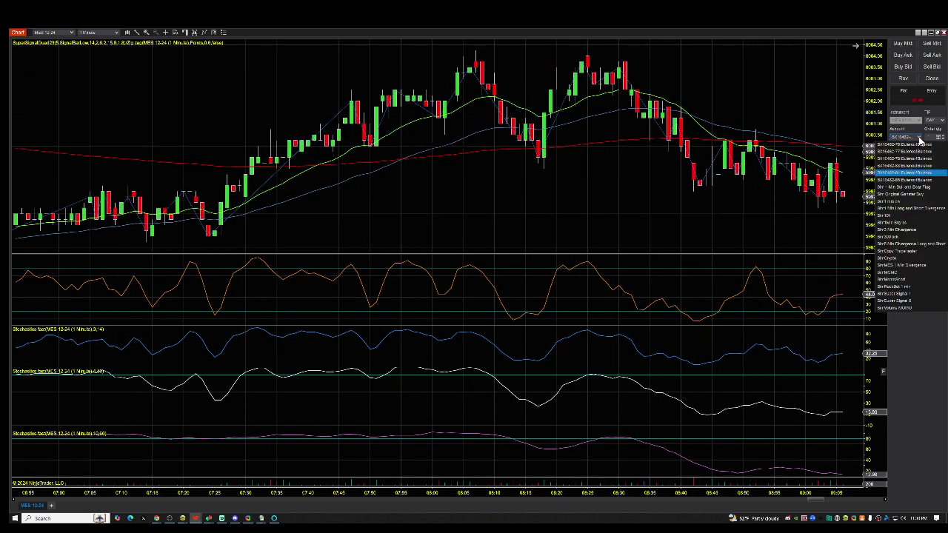
click(908, 216)
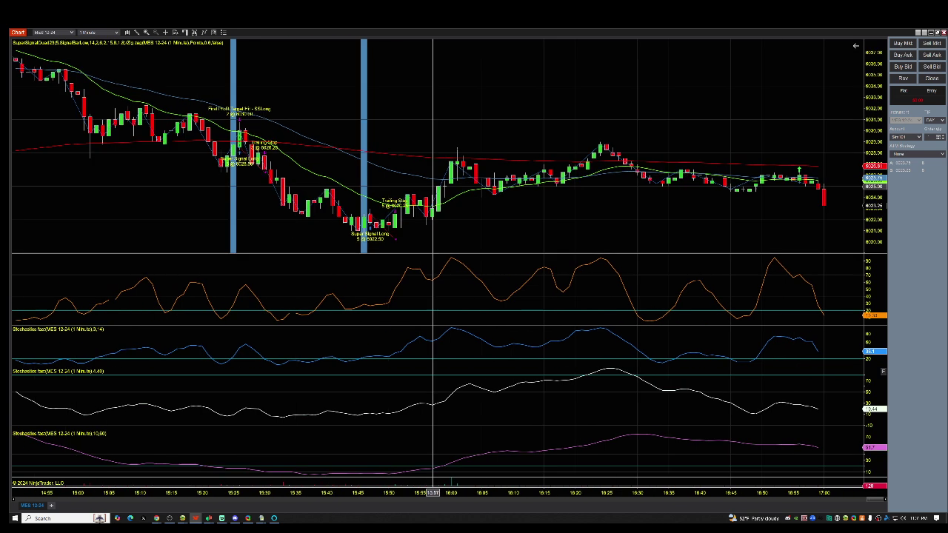
scroll(435, 191, up, 5)
scroll(436, 190, up, 10)
scroll(436, 189, up, 10)
scroll(433, 186, up, 3)
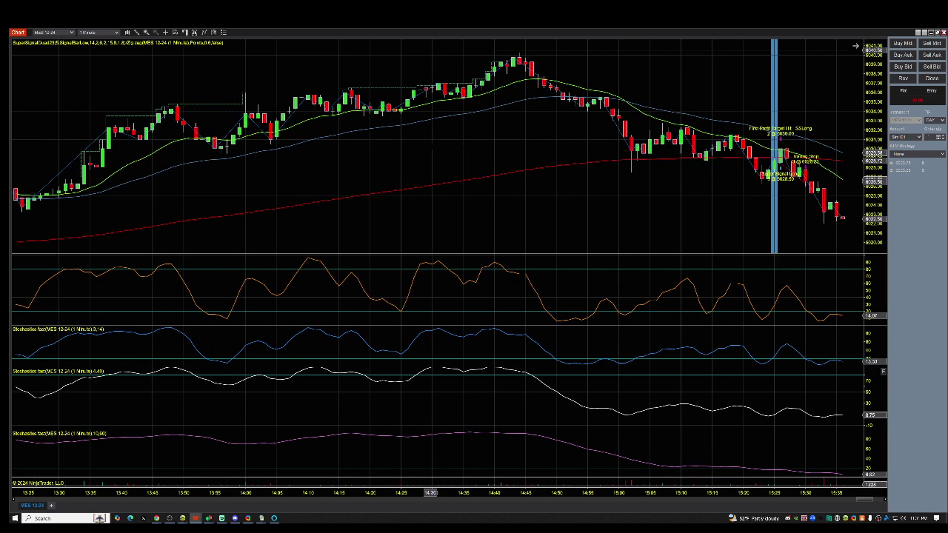
scroll(428, 181, up, 3)
scroll(428, 182, up, 12)
scroll(429, 181, up, 8)
scroll(429, 180, up, 12)
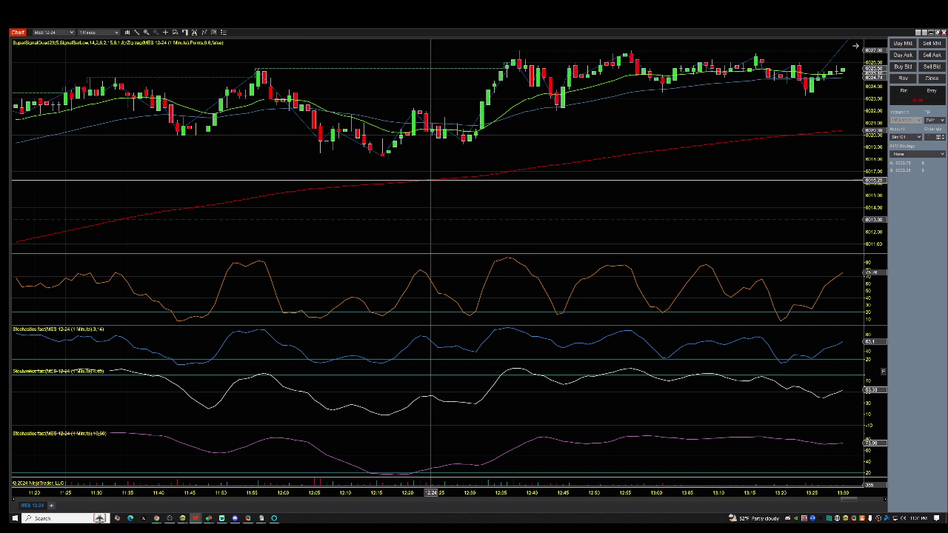
scroll(430, 180, up, 8)
scroll(430, 180, down, 12)
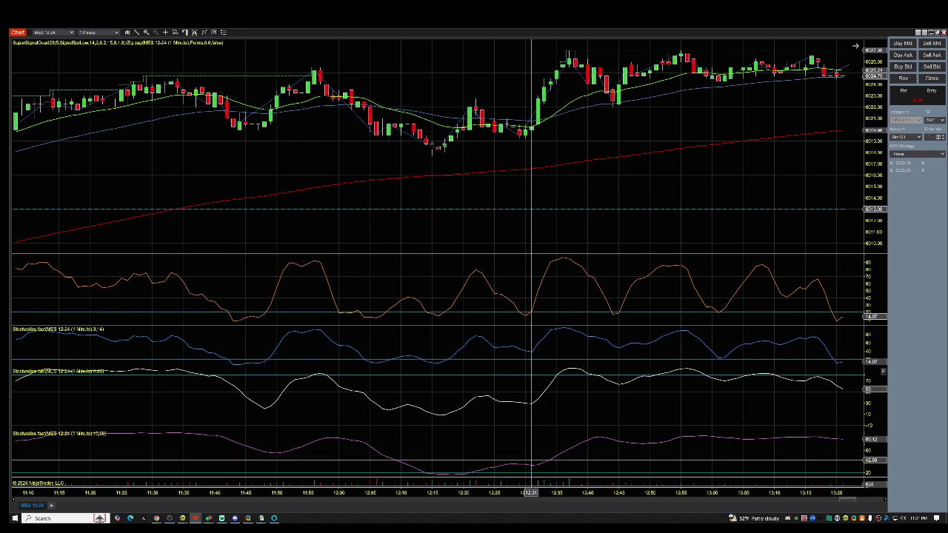
Step: Compress the bar spacing to fit the session and bring the latest bars back into view
drag(543, 492, 706, 487)
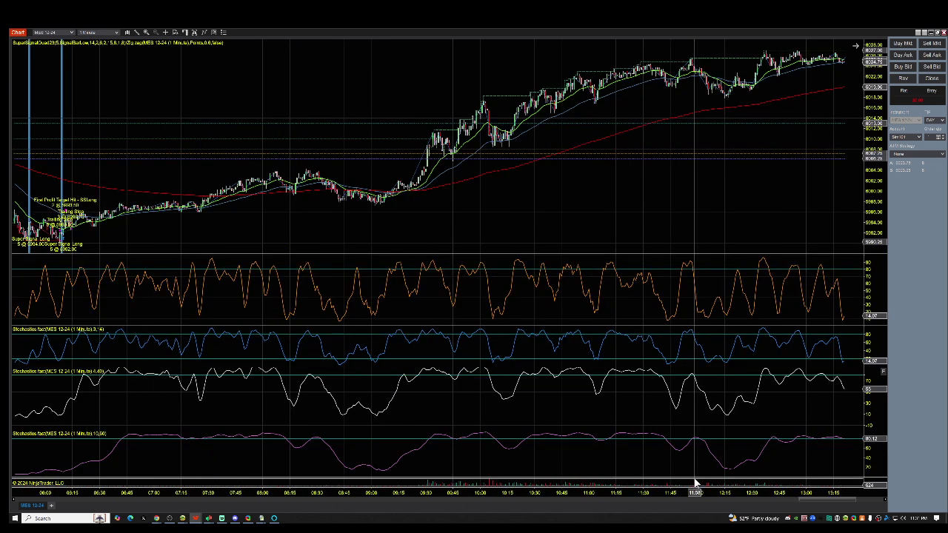
drag(706, 488, 714, 485)
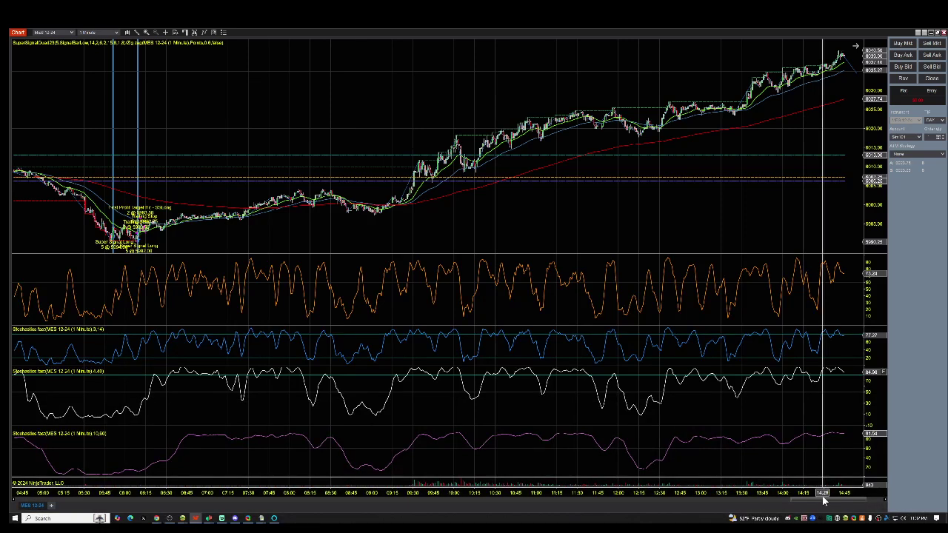
drag(835, 504, 854, 499)
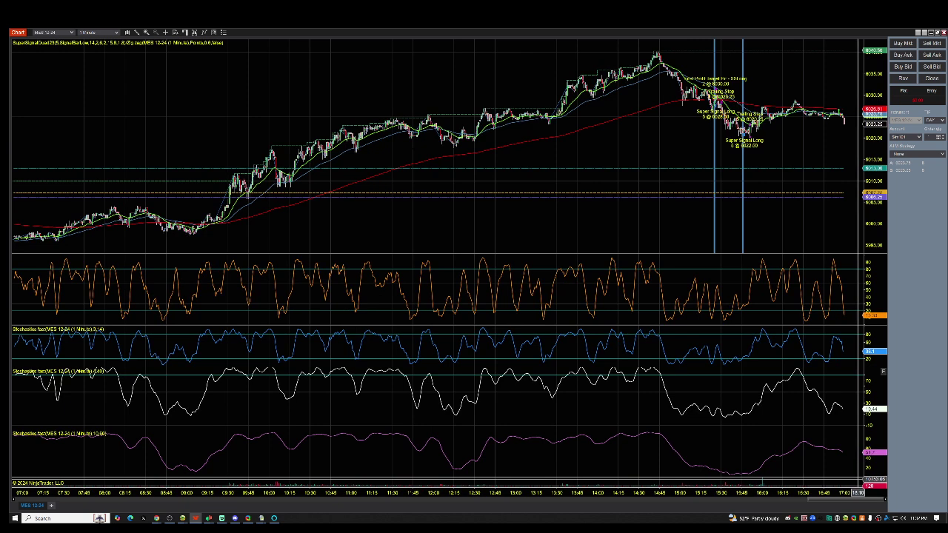
mouse_move(850, 503)
mouse_down()
mouse_move(632, 495)
mouse_move(677, 492)
mouse_move(868, 443)
mouse_up()
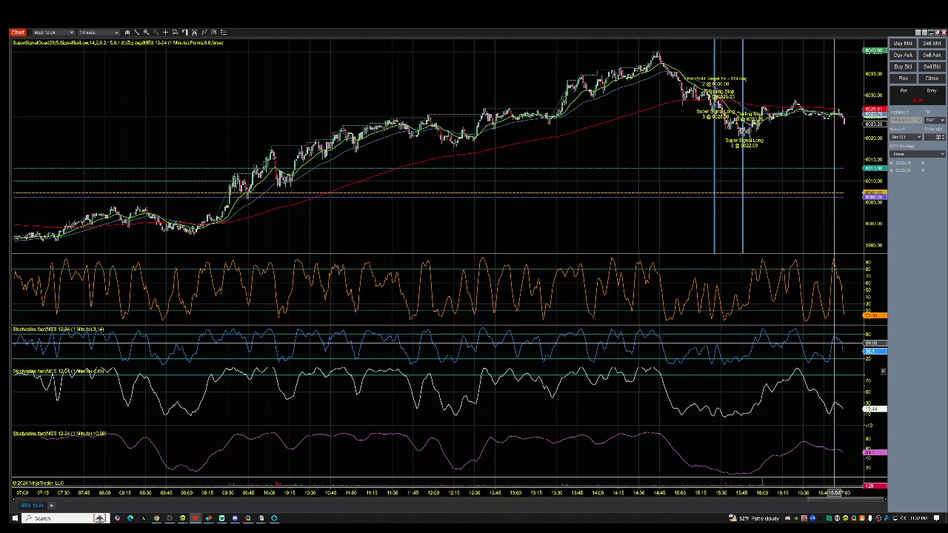
Step: Close the MES chart window and cancel the leftover Import file dialog
click(931, 34)
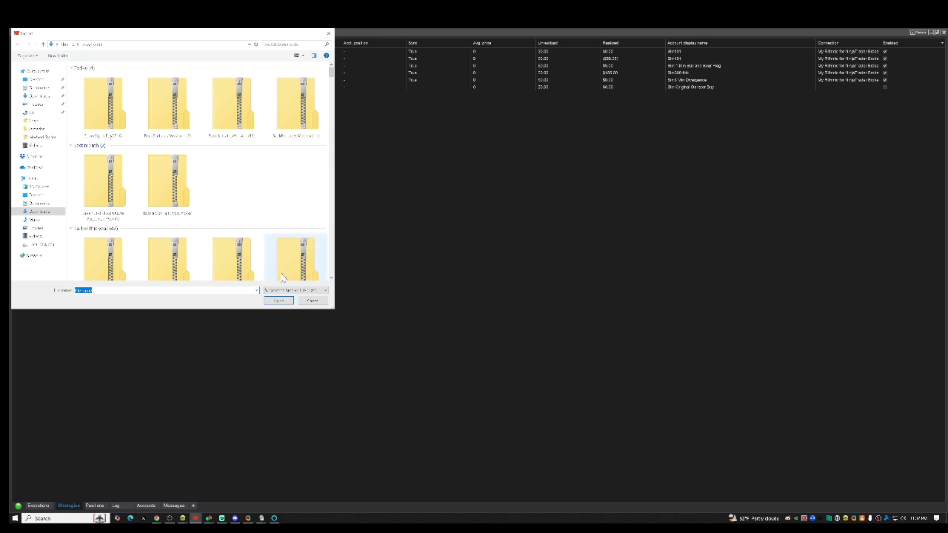
click(312, 301)
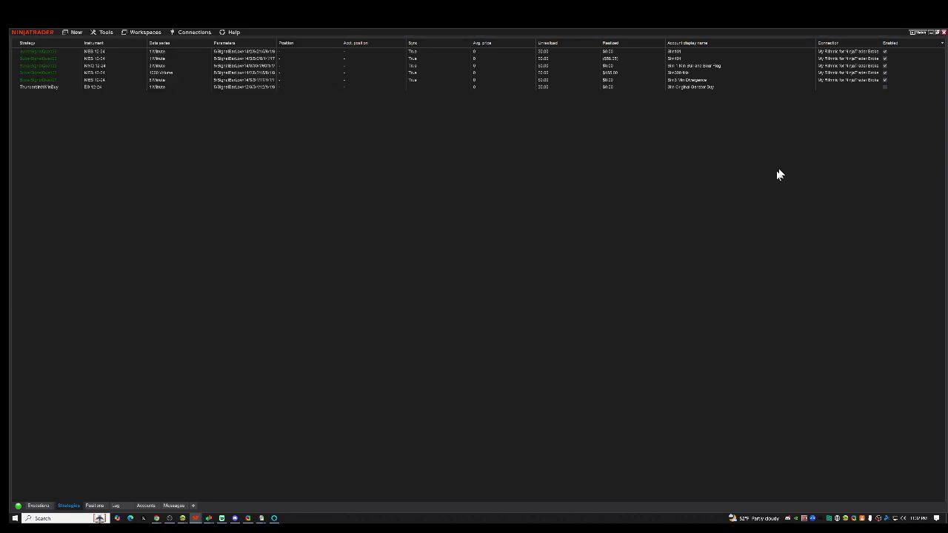